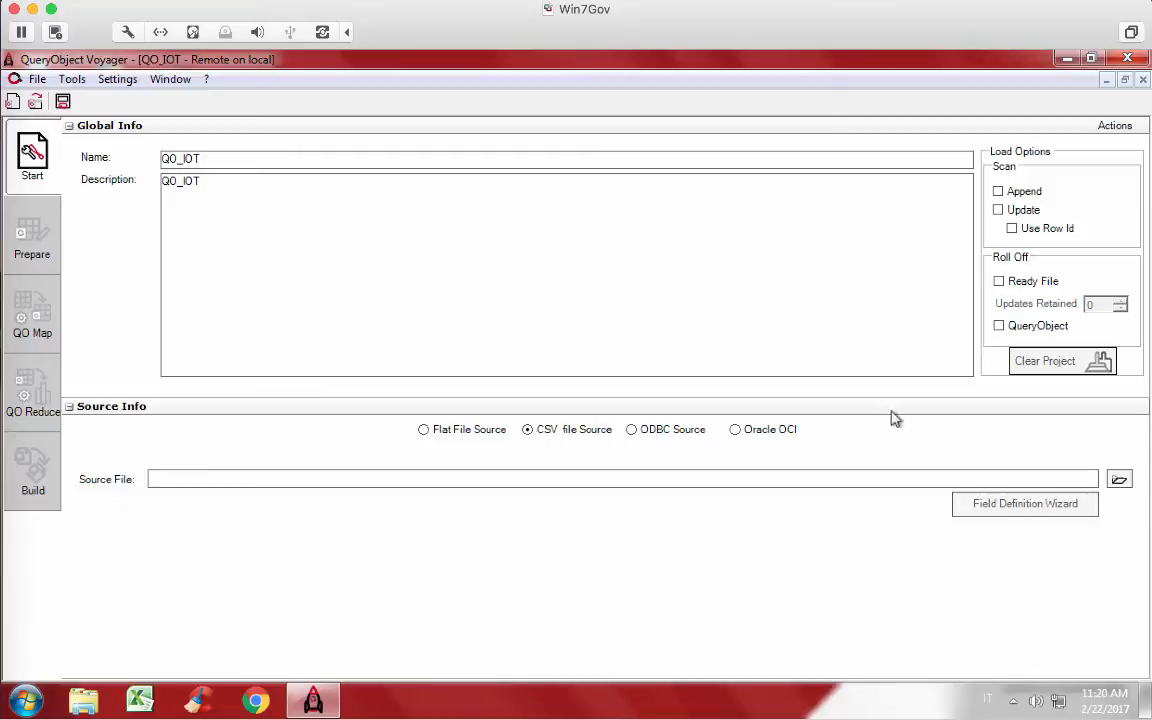
Set the project's CSV source file to IOT.csv from the IOT folder inside dati.
left_click(1120, 482)
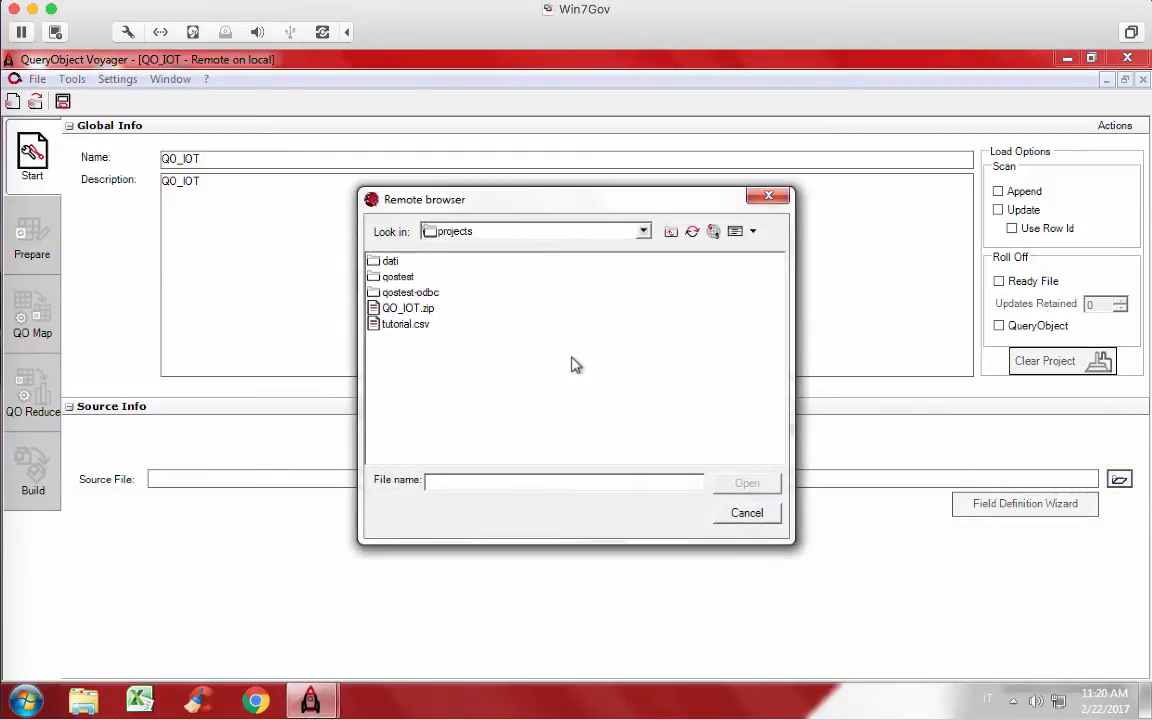
double_click(389, 261)
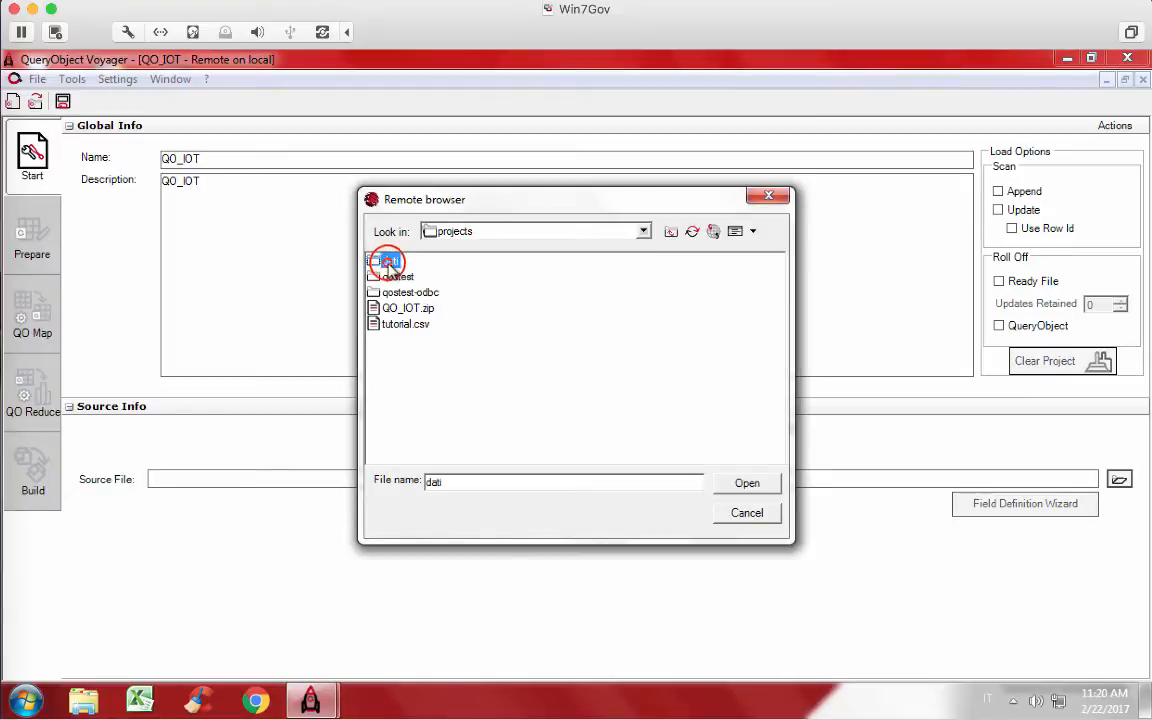
double_click(389, 262)
left_click(390, 262)
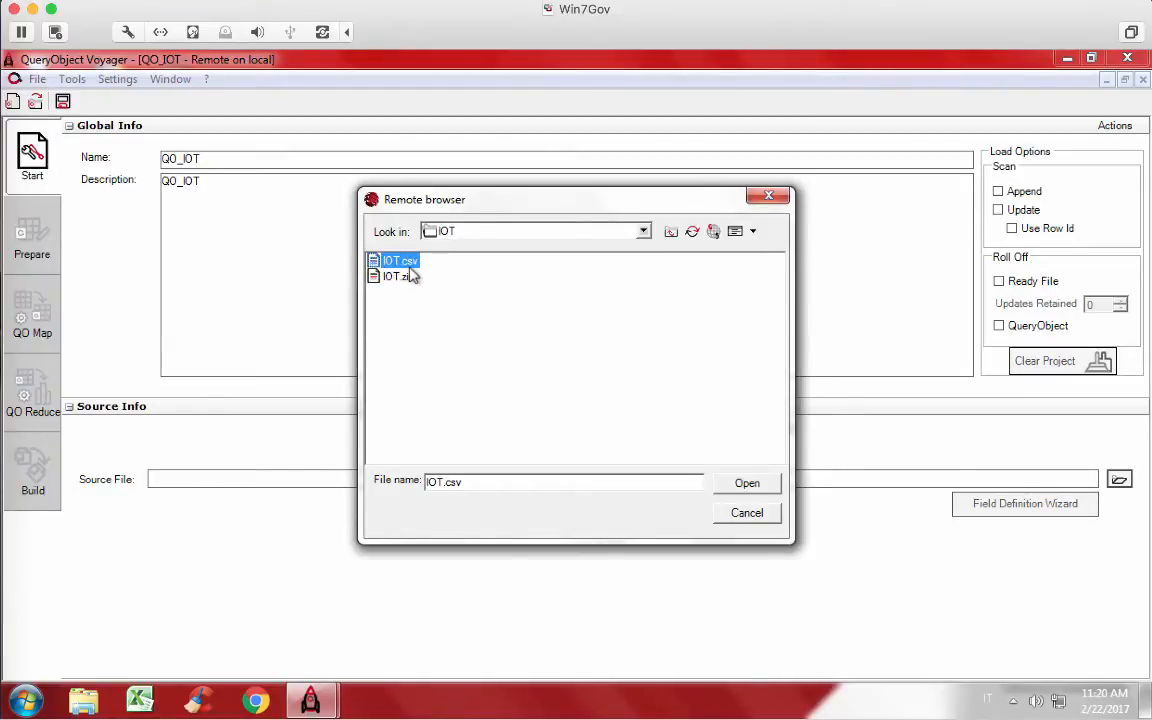
left_click(746, 485)
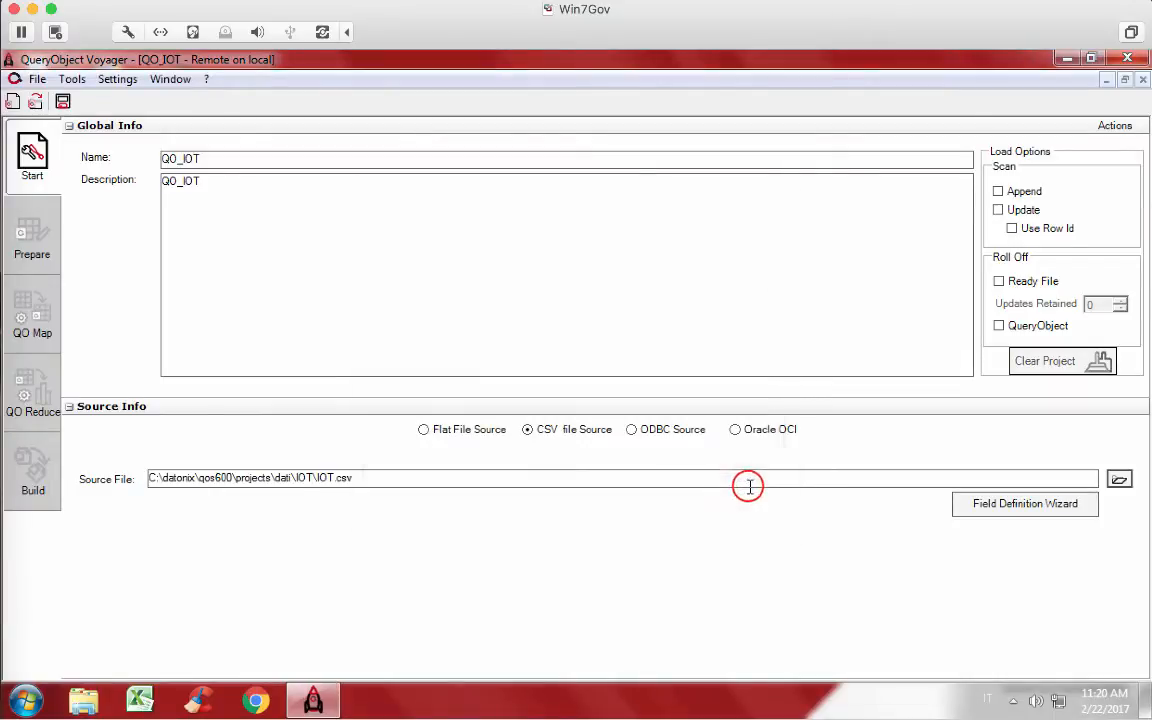
In the field definition wizard, set a semicolon field delimiter, a double-quote string delimiter and the first row as field names.
left_click(1013, 510)
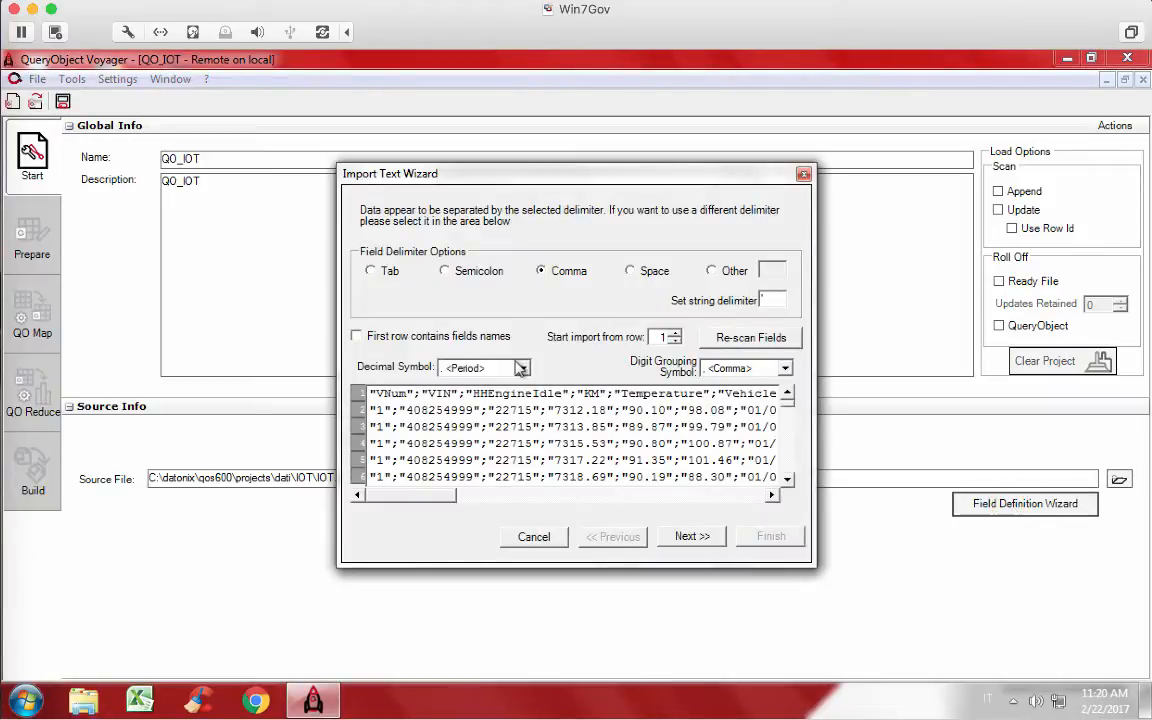
left_click(465, 271)
left_click(765, 295)
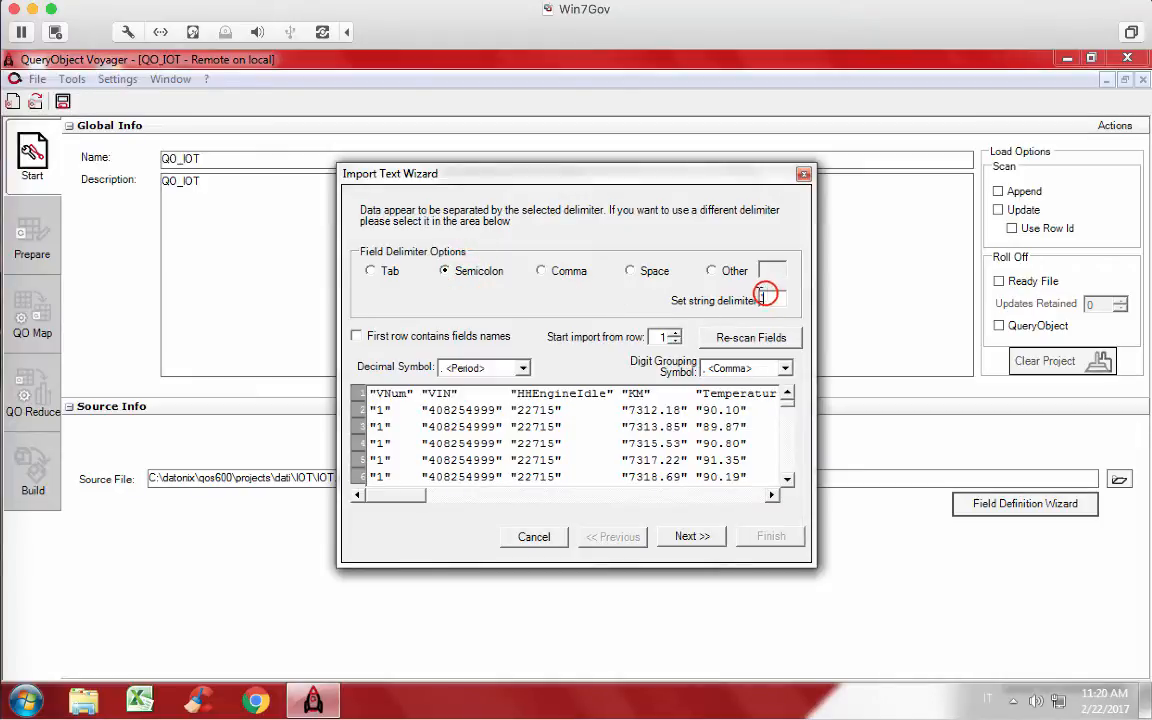
type("\"")
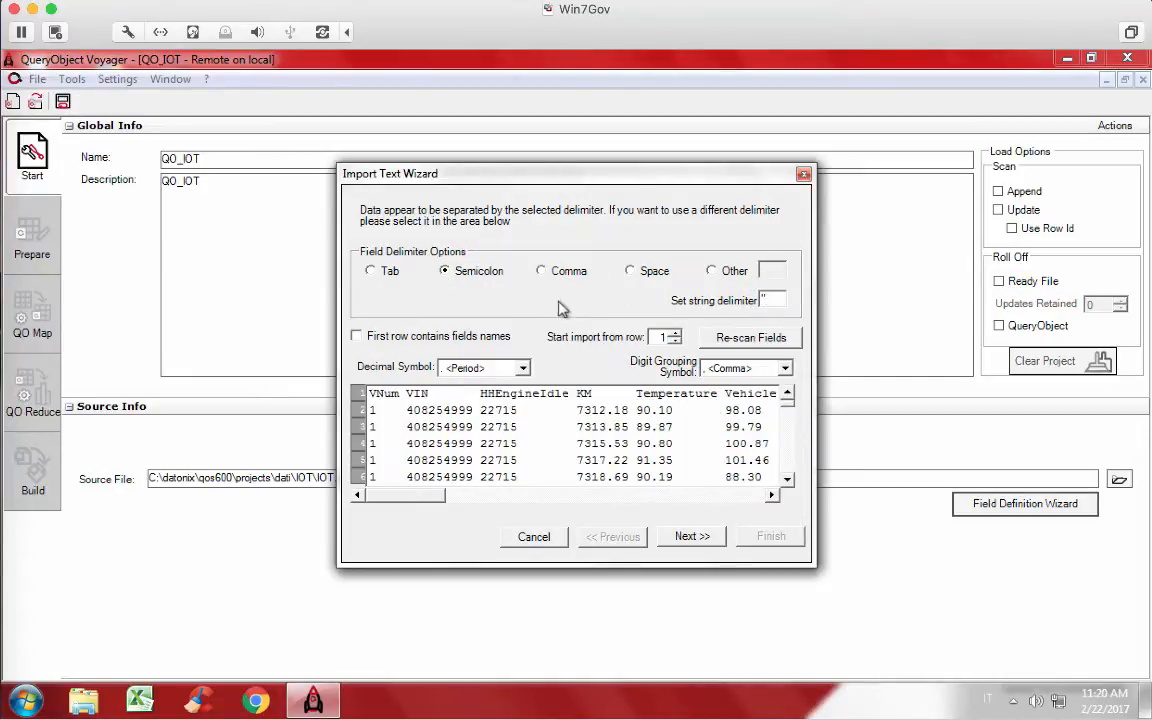
left_click(357, 336)
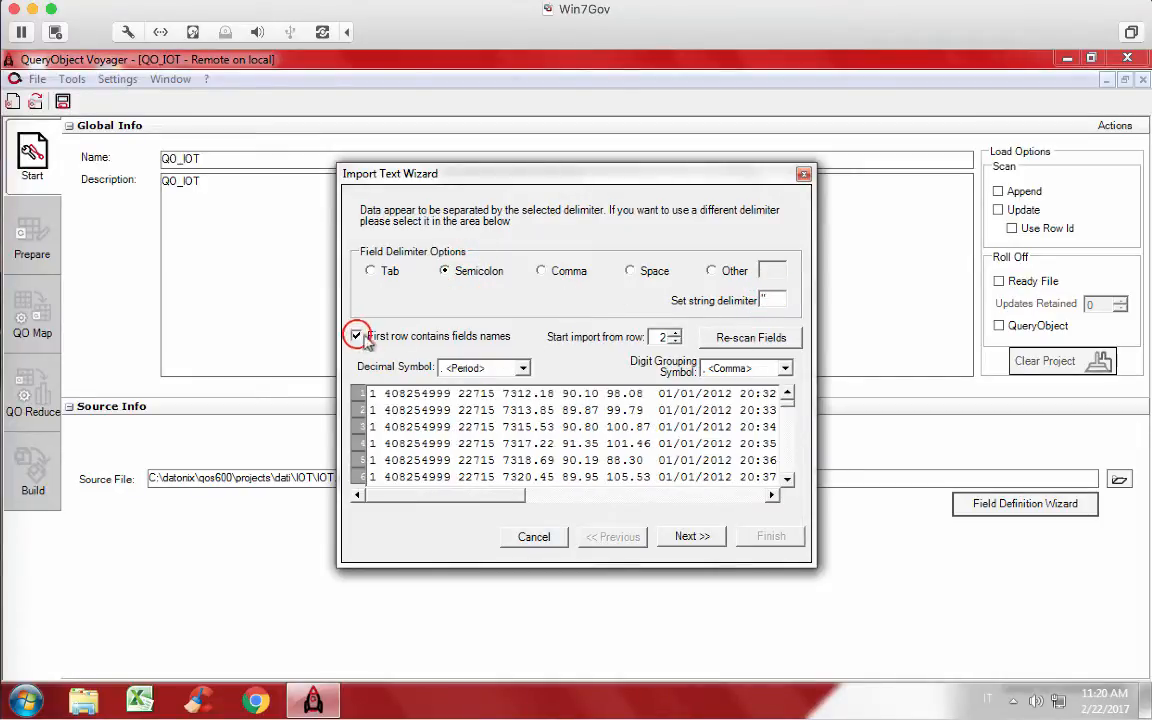
left_click(690, 536)
Set the string size of the VNum field to 2 and of the VIN field to 10.
left_click(712, 288)
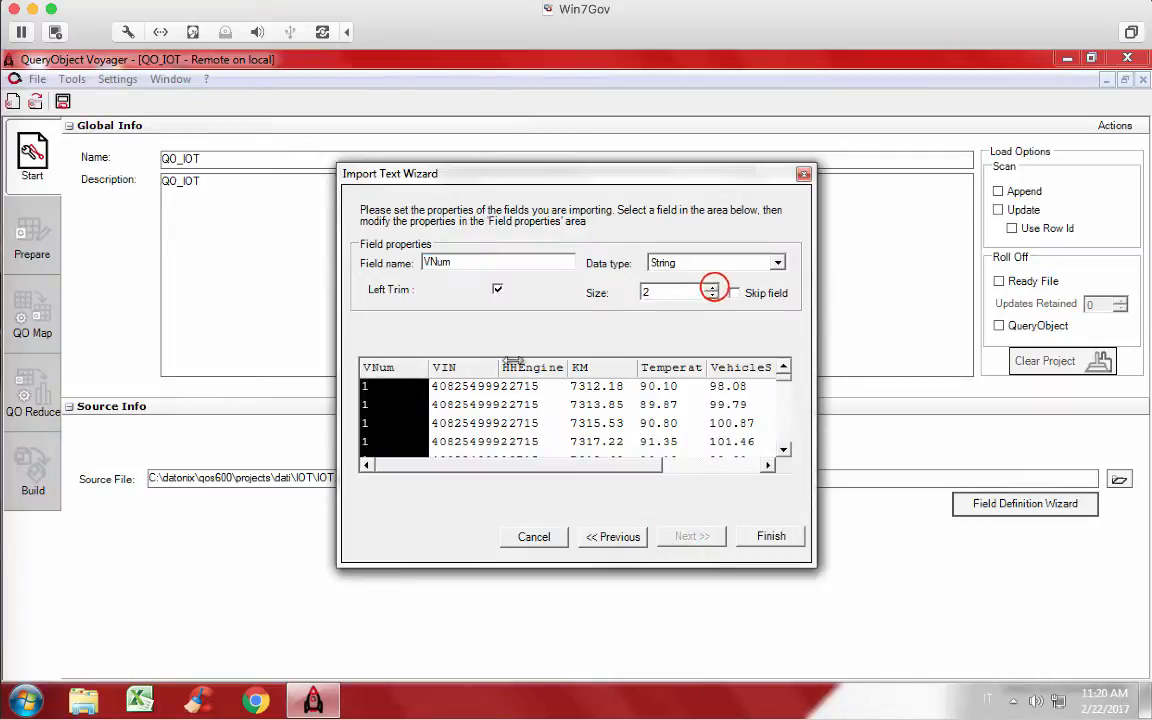
left_click(445, 375)
left_click(522, 367)
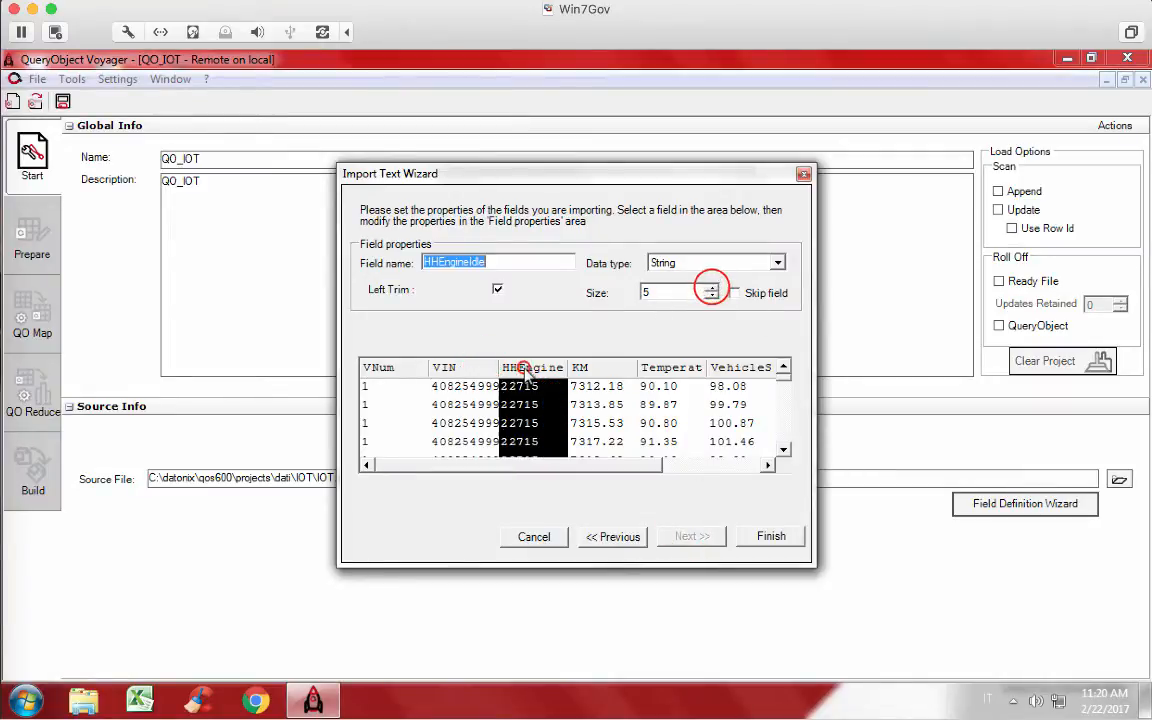
Set the KM, Temperature and VehicleSpeedMPH fields to the Numeric data type and finish the field definition wizard.
left_click(590, 368)
left_click(676, 260)
left_click(672, 288)
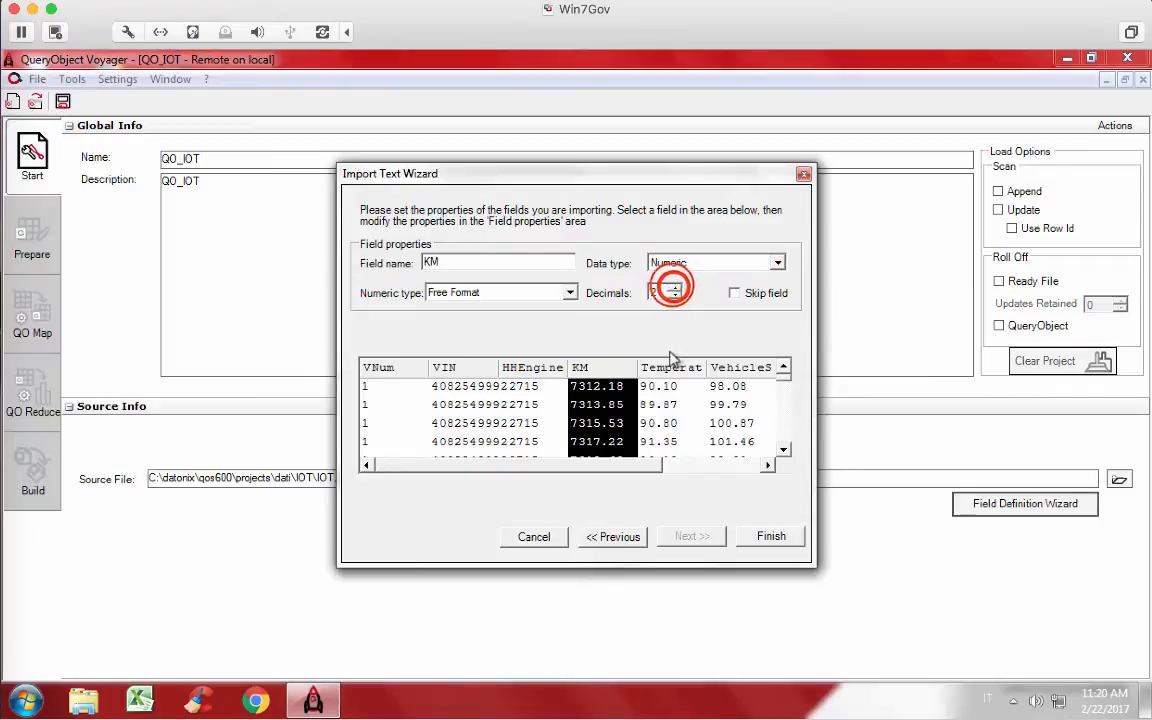
left_click(663, 365)
left_click(676, 260)
left_click(674, 286)
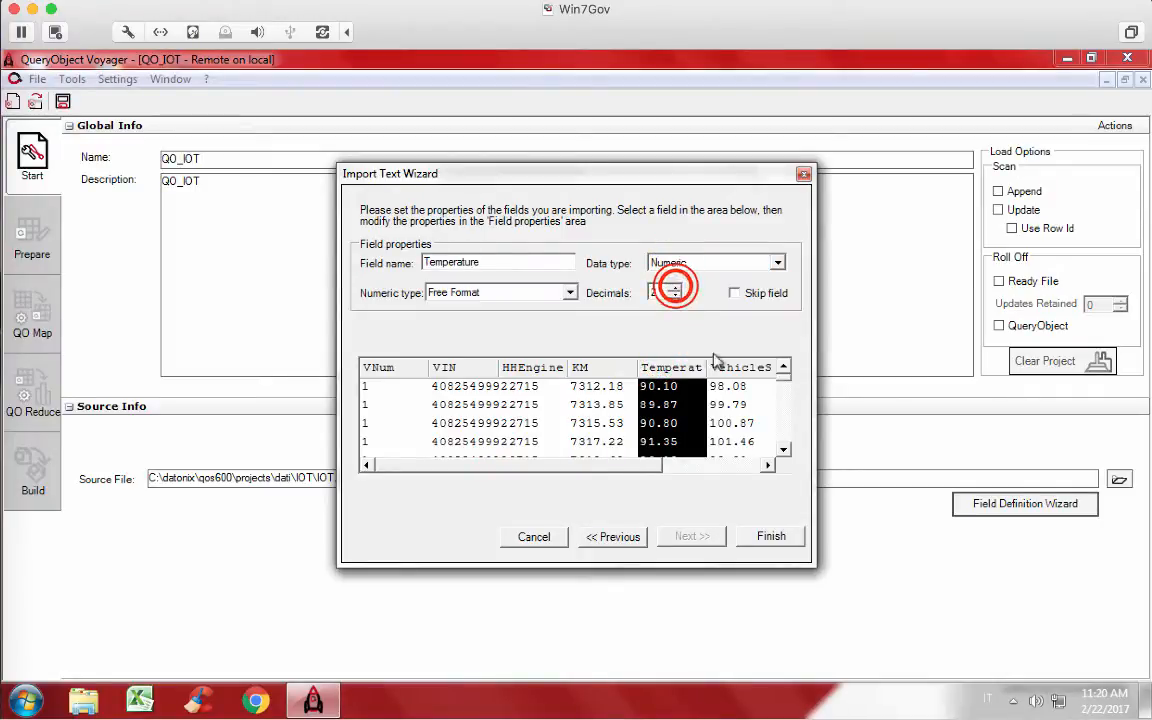
left_click(721, 367)
left_click(663, 259)
left_click(664, 285)
left_click(664, 263)
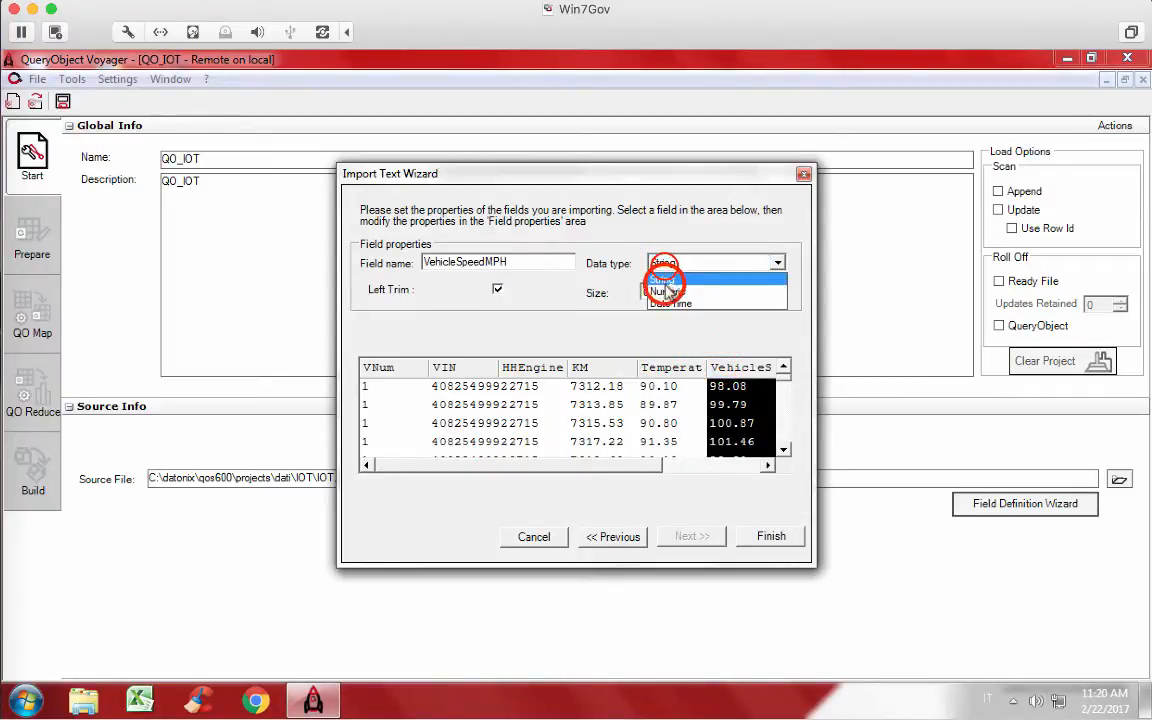
left_click(667, 289)
left_click_drag(633, 463, 765, 470)
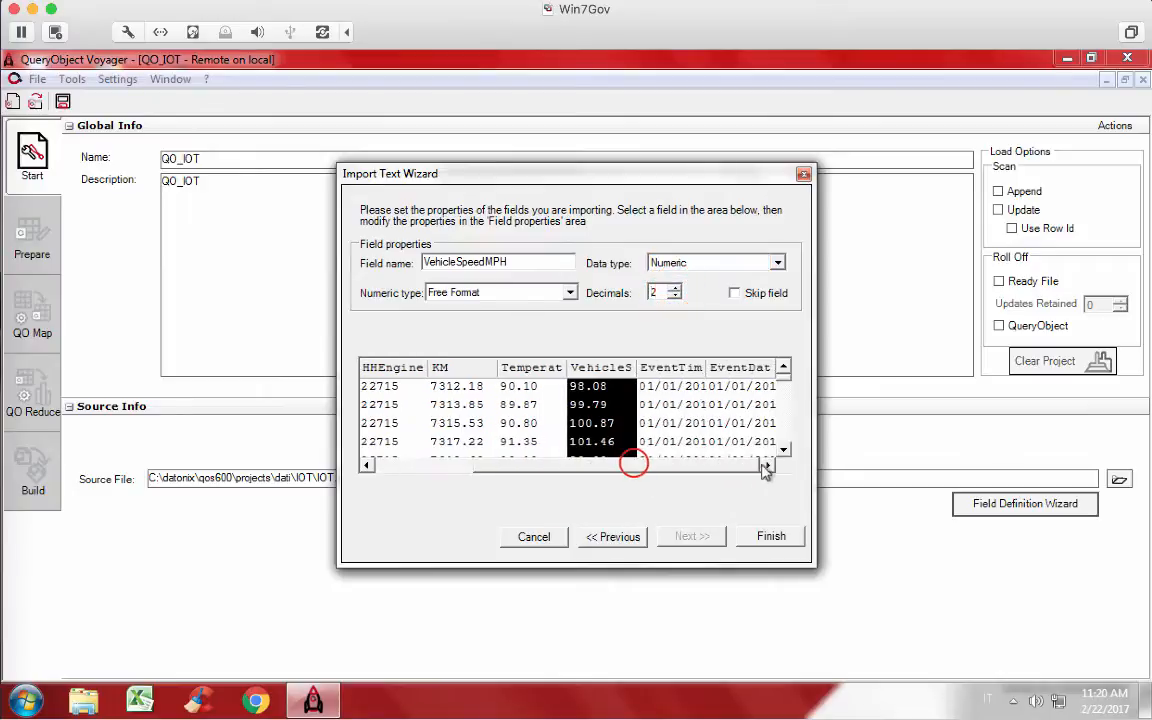
left_click(728, 367)
left_click(753, 535)
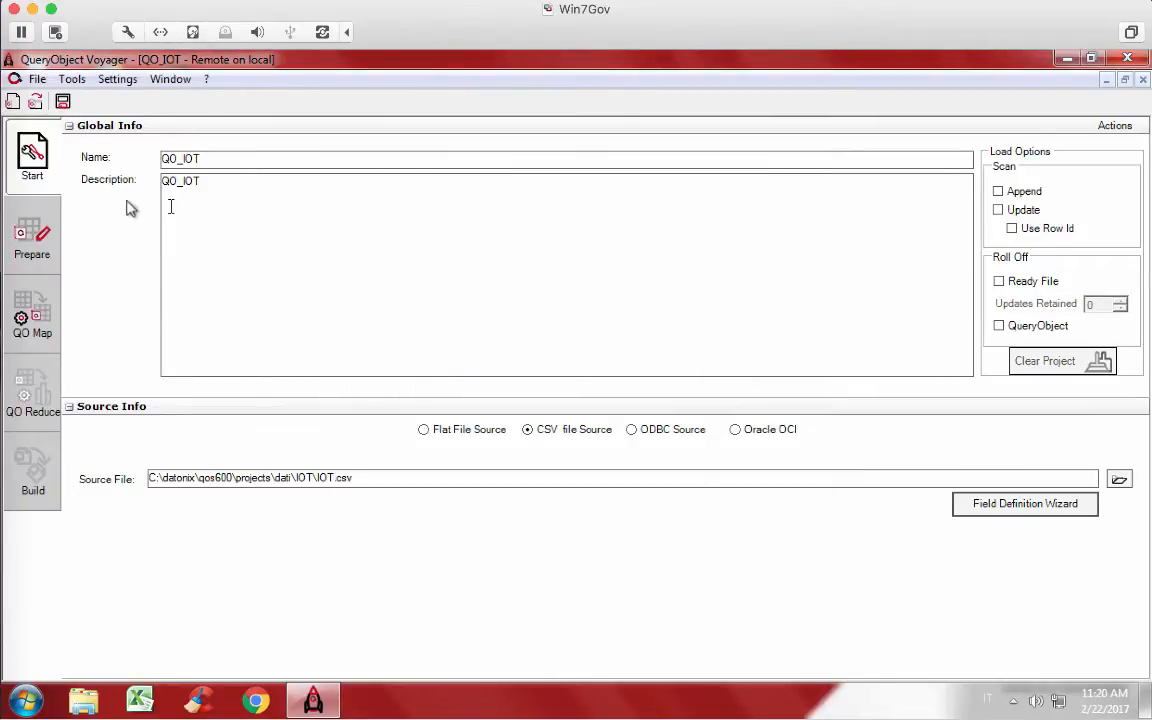
In the Prepare stage, add a derived string field YYYY from EventDate using StringToString with left trim 6 and size 4.
left_click(46, 240)
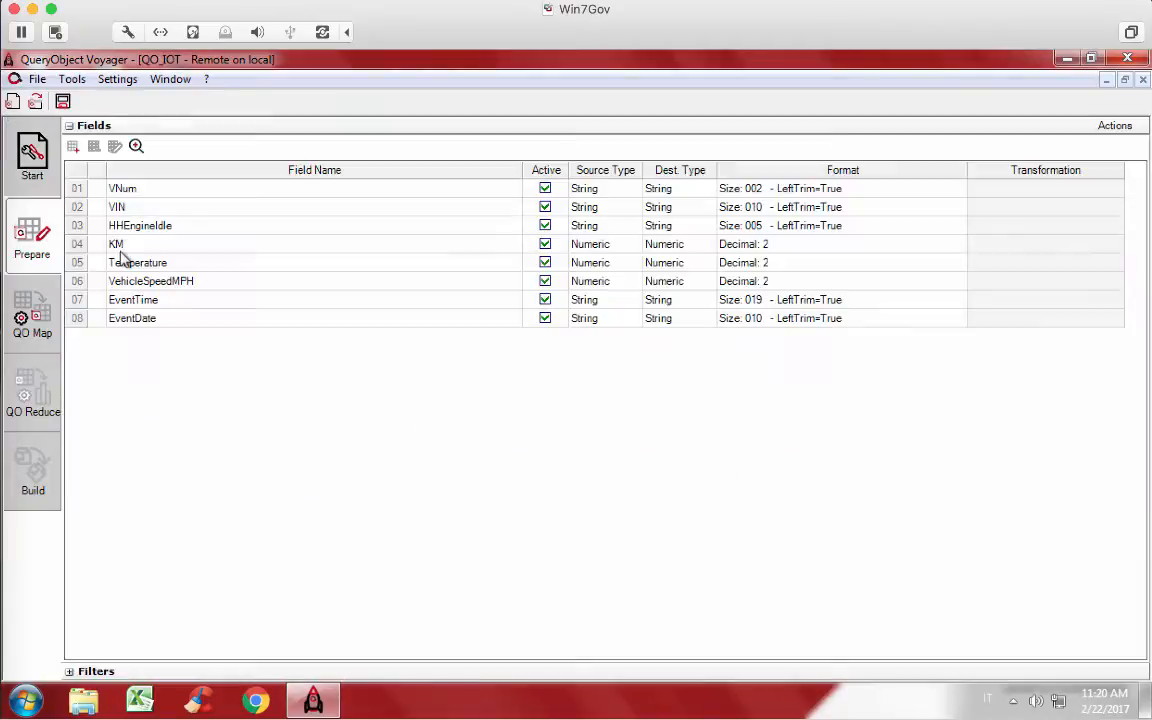
left_click(120, 320)
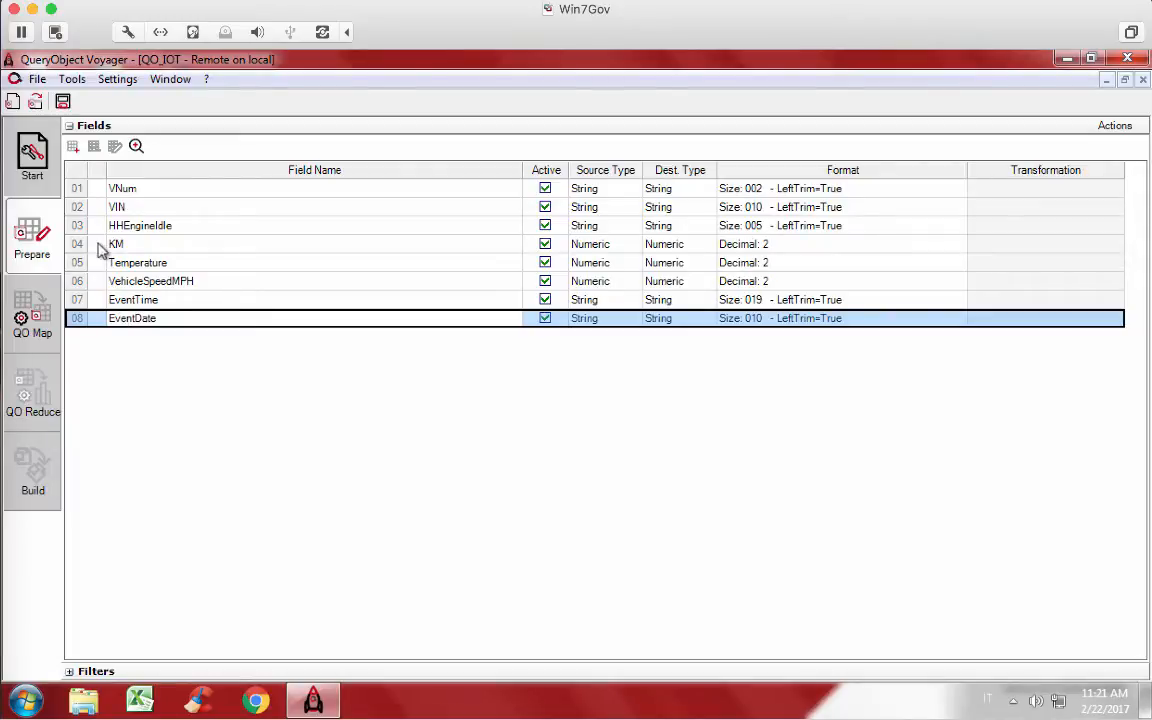
left_click(74, 149)
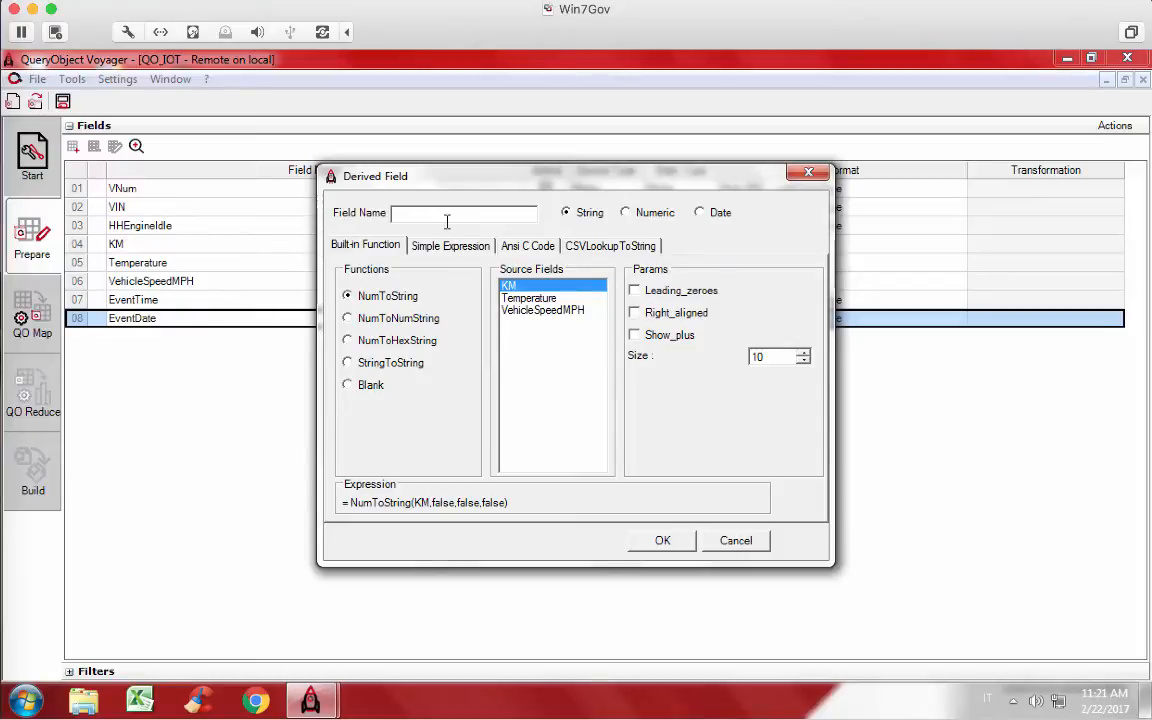
type("YYYY")
left_click(348, 362)
left_click(538, 335)
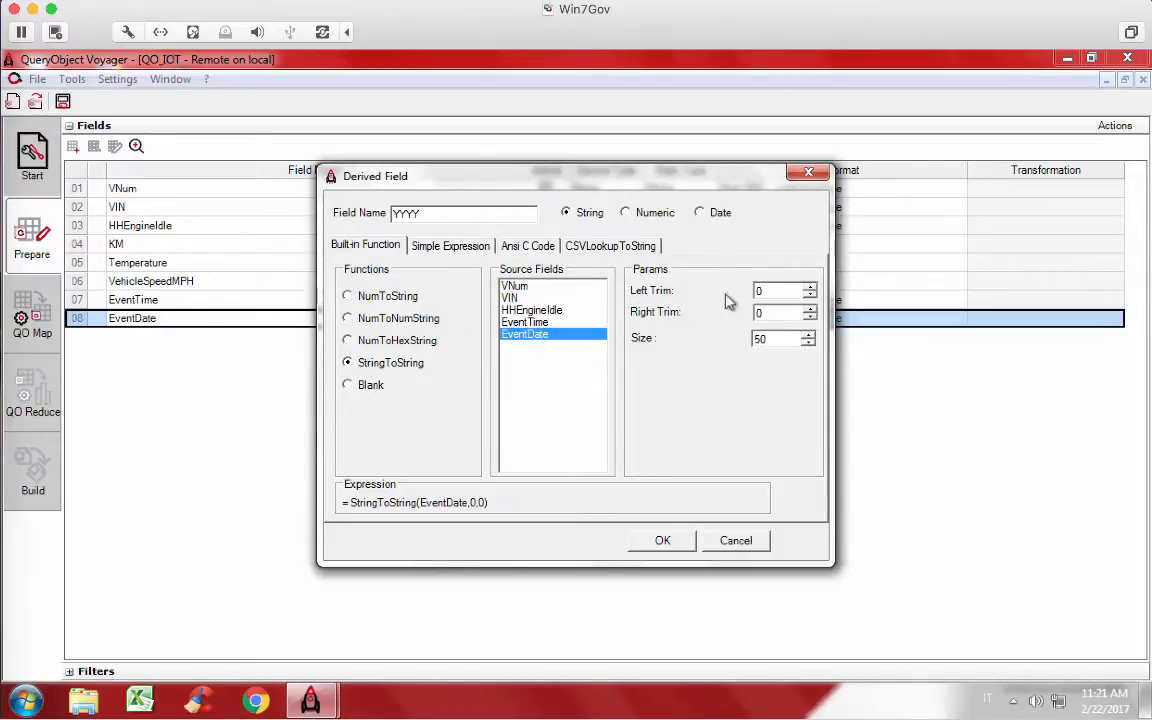
left_click(811, 287)
key("Tab")
key("Tab")
type("4")
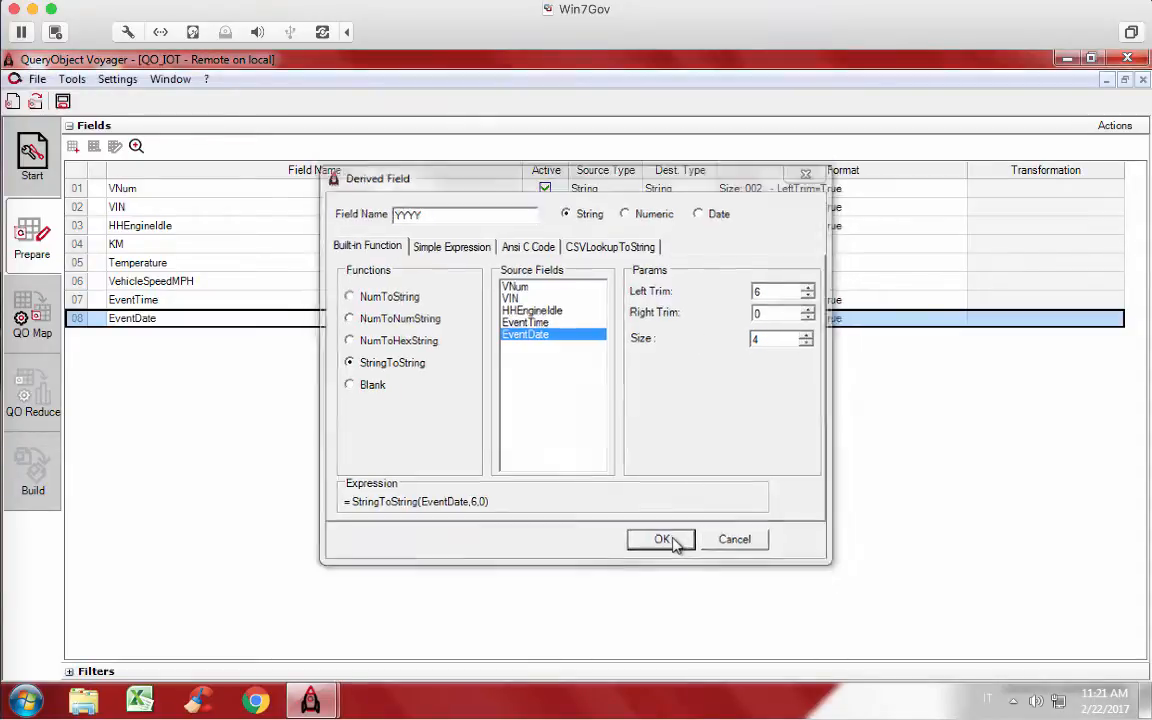
left_click(665, 540)
Add a derived string field MM that extracts the month from EventDate using trimmed StringToString with size 2.
left_click(73, 146)
left_click(355, 363)
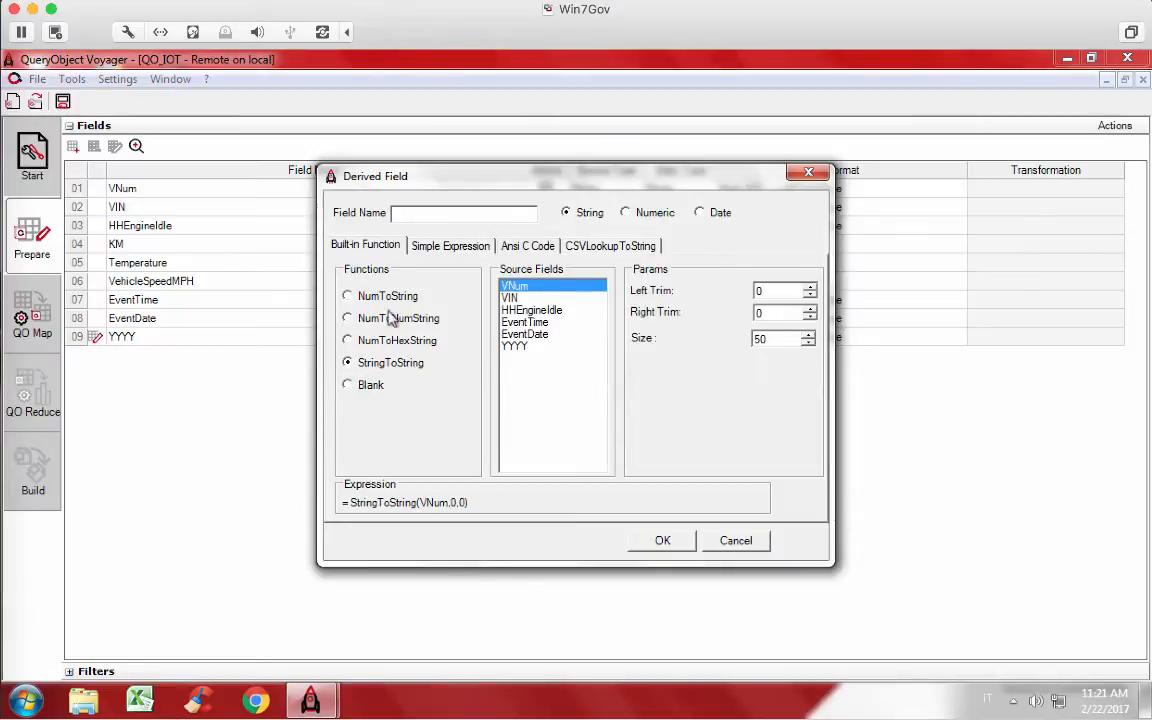
type("MM")
left_click(512, 336)
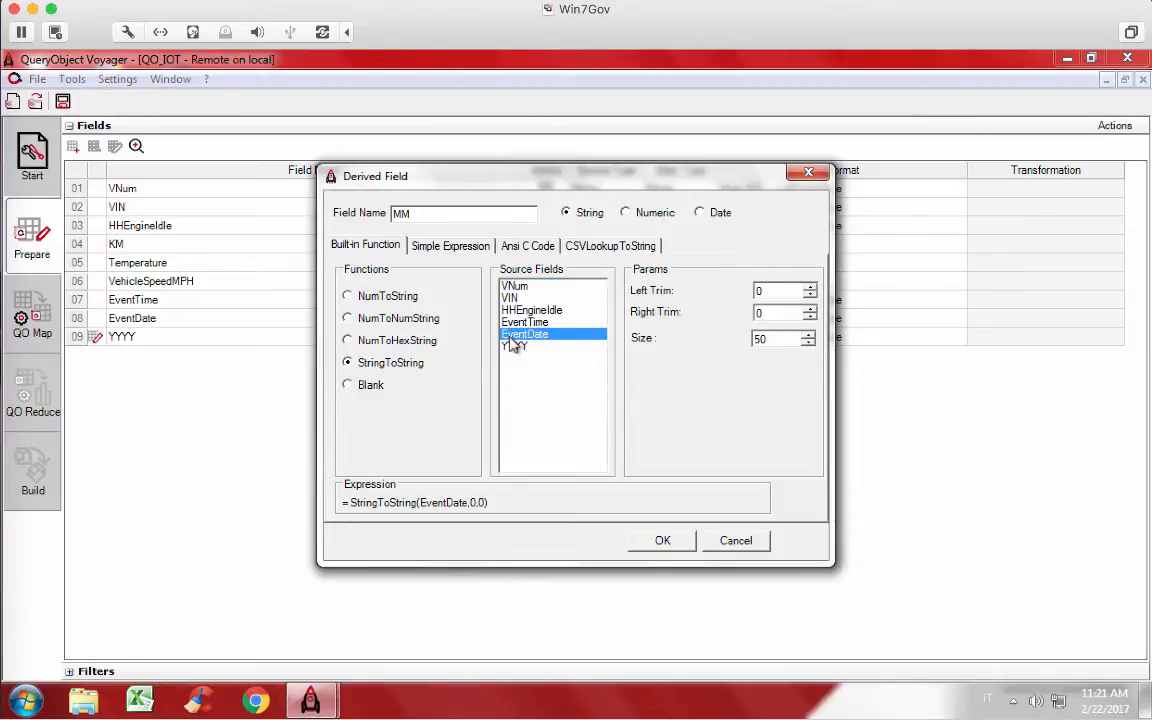
left_click(809, 309)
left_click(809, 310)
left_click(662, 540)
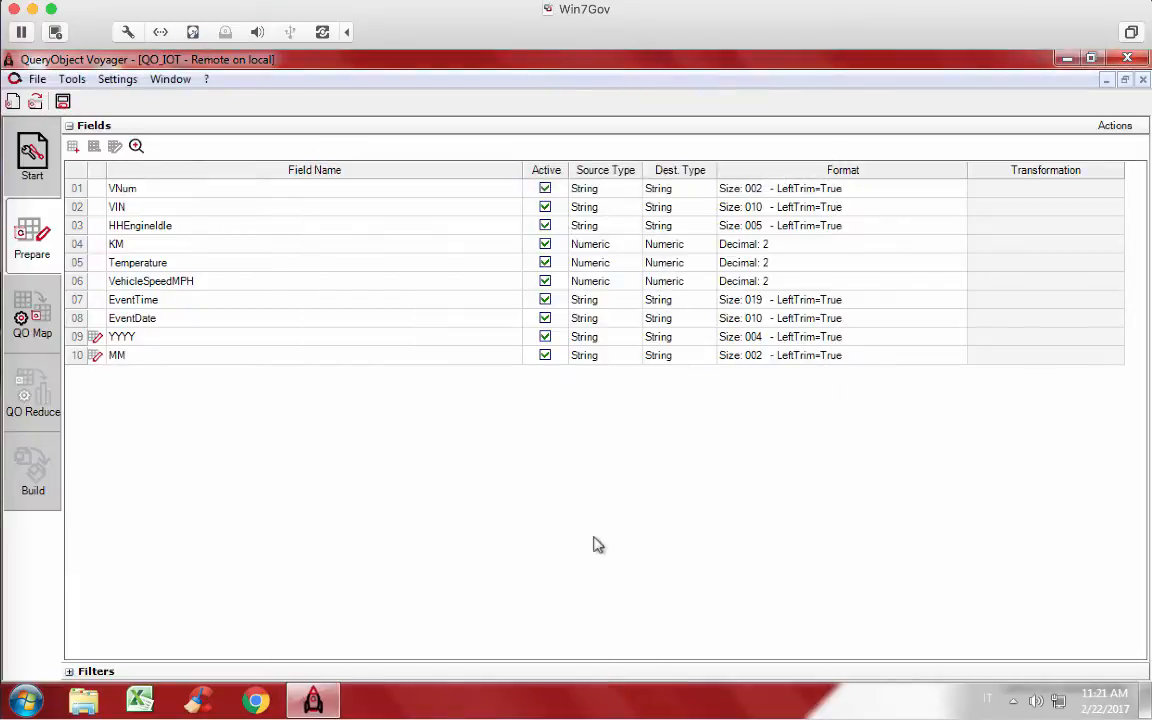
Add a derived string field DD that extracts the day from EventDate using trimmed StringToString with size 2.
left_click(94, 146)
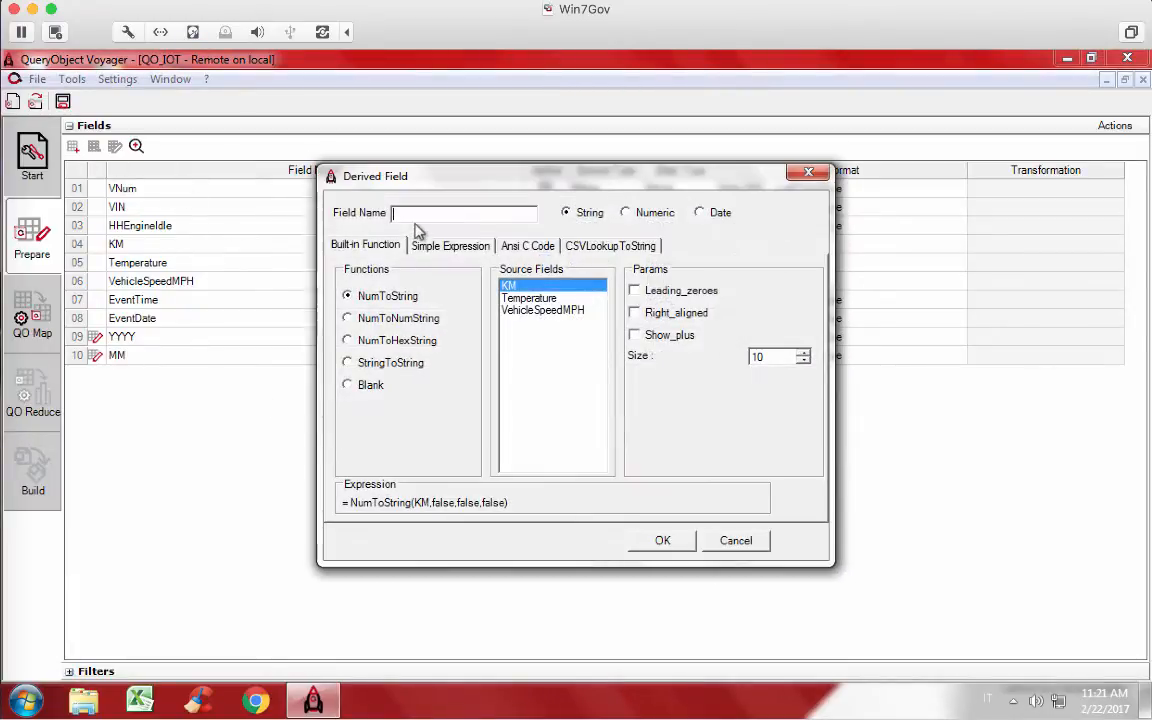
type("DD")
left_click(348, 362)
left_click(515, 334)
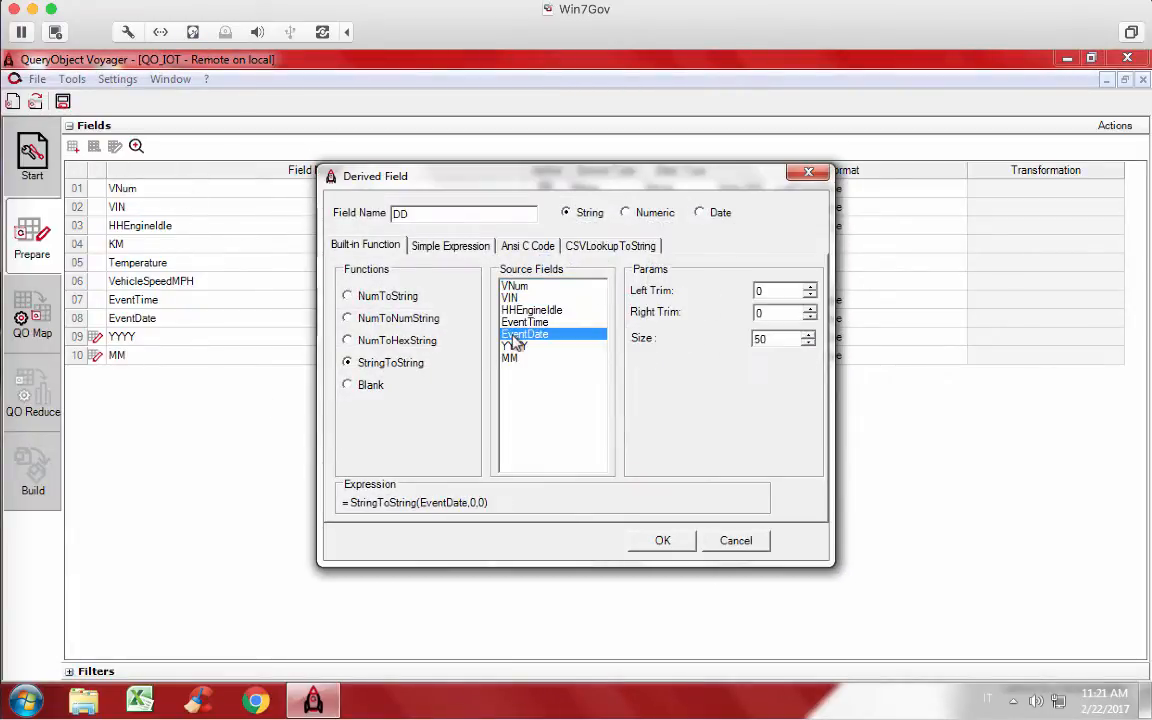
left_click(810, 286)
left_click(810, 286)
left_click(810, 309)
double_click(764, 338)
type("2")
left_click(663, 541)
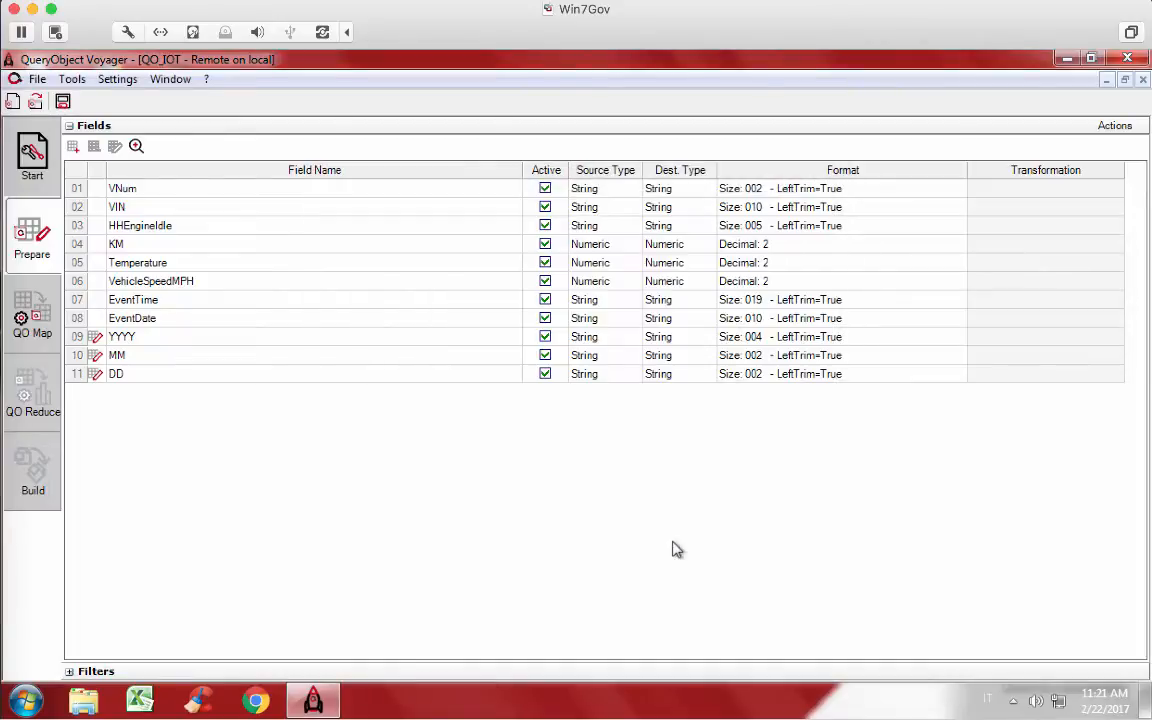
Add a derived numeric field SpeedKMH with the simple expression VehicleSpeedMPH*1.61.
left_click(140, 281)
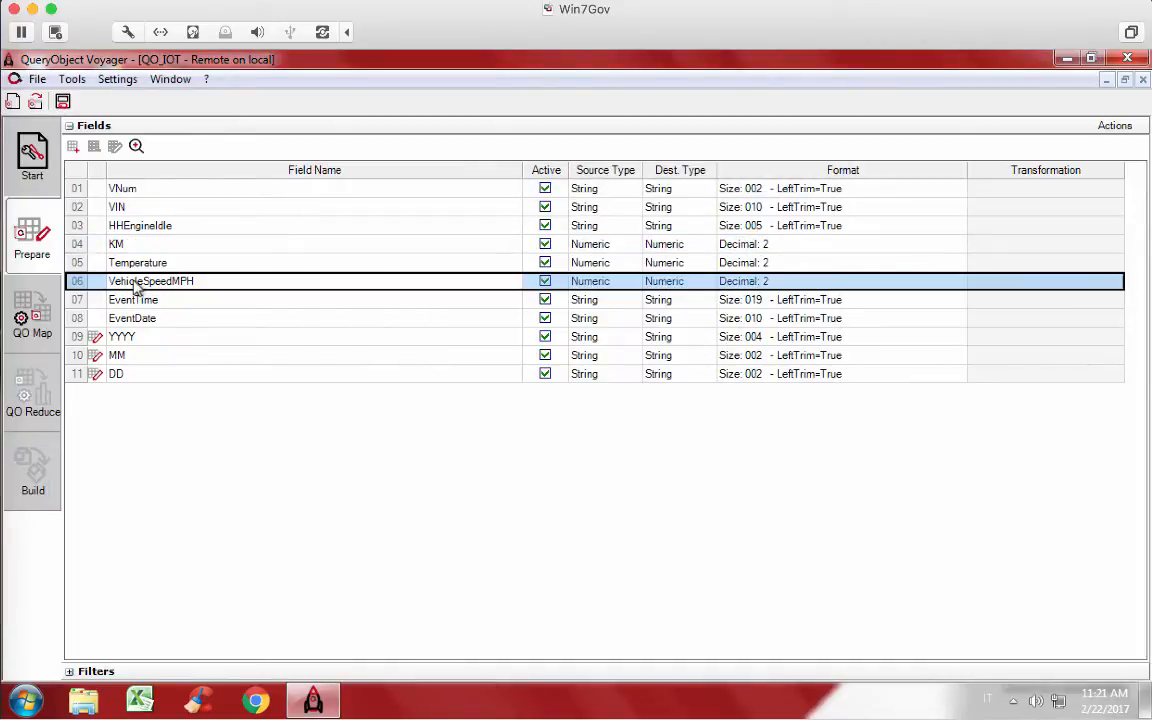
left_click(73, 146)
left_click(464, 248)
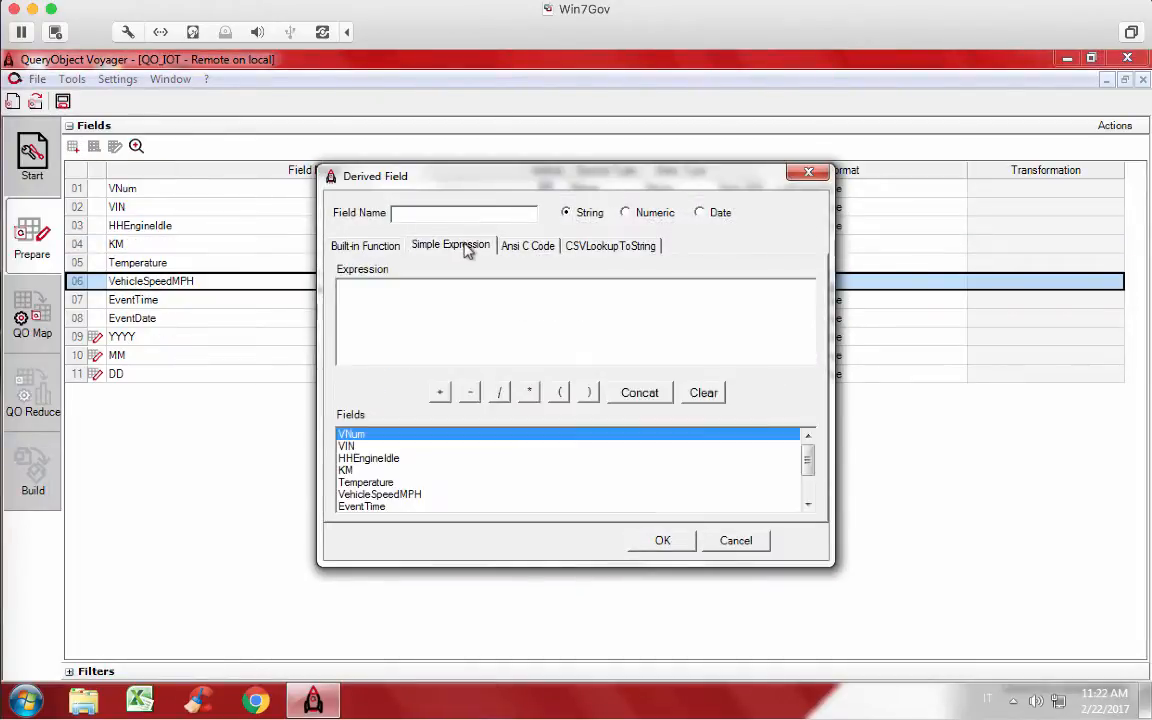
left_click(625, 212)
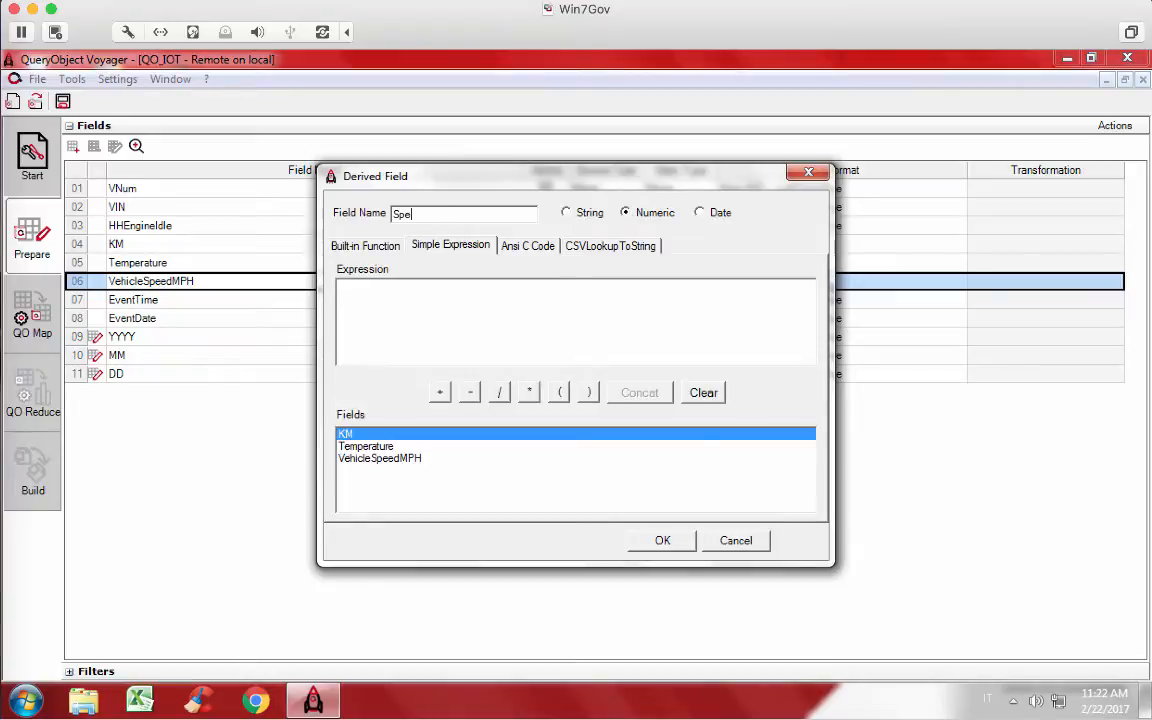
double_click(363, 460)
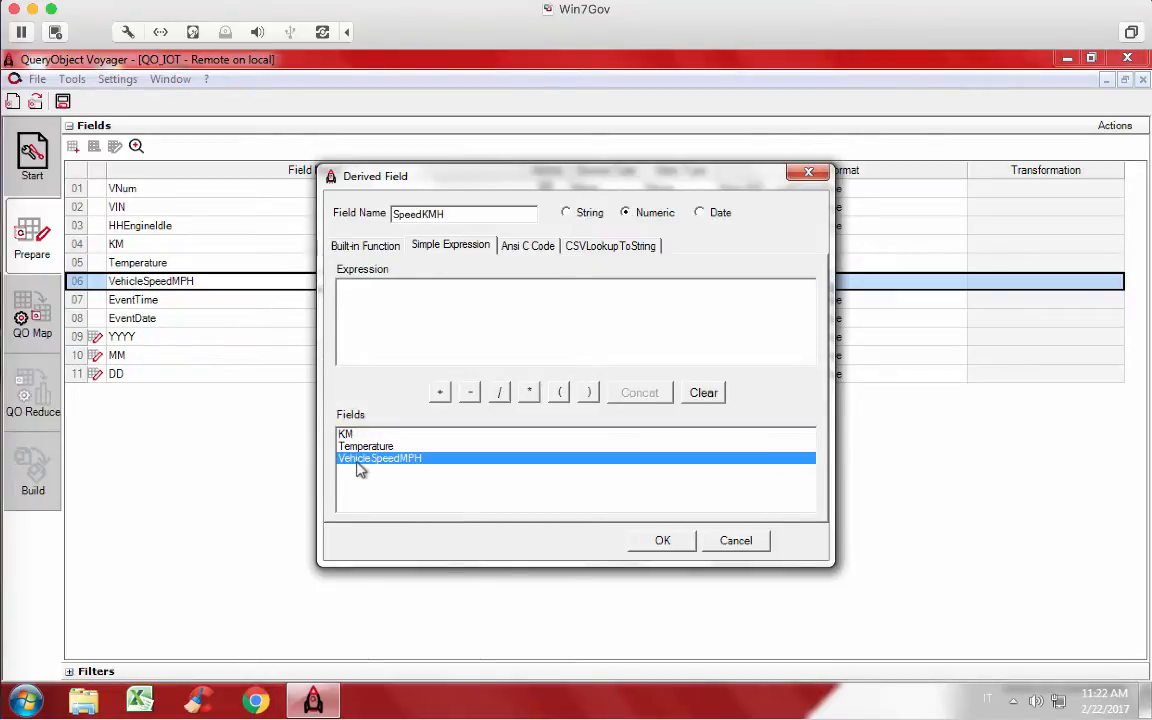
left_click(529, 392)
left_click(463, 298)
type("1.61")
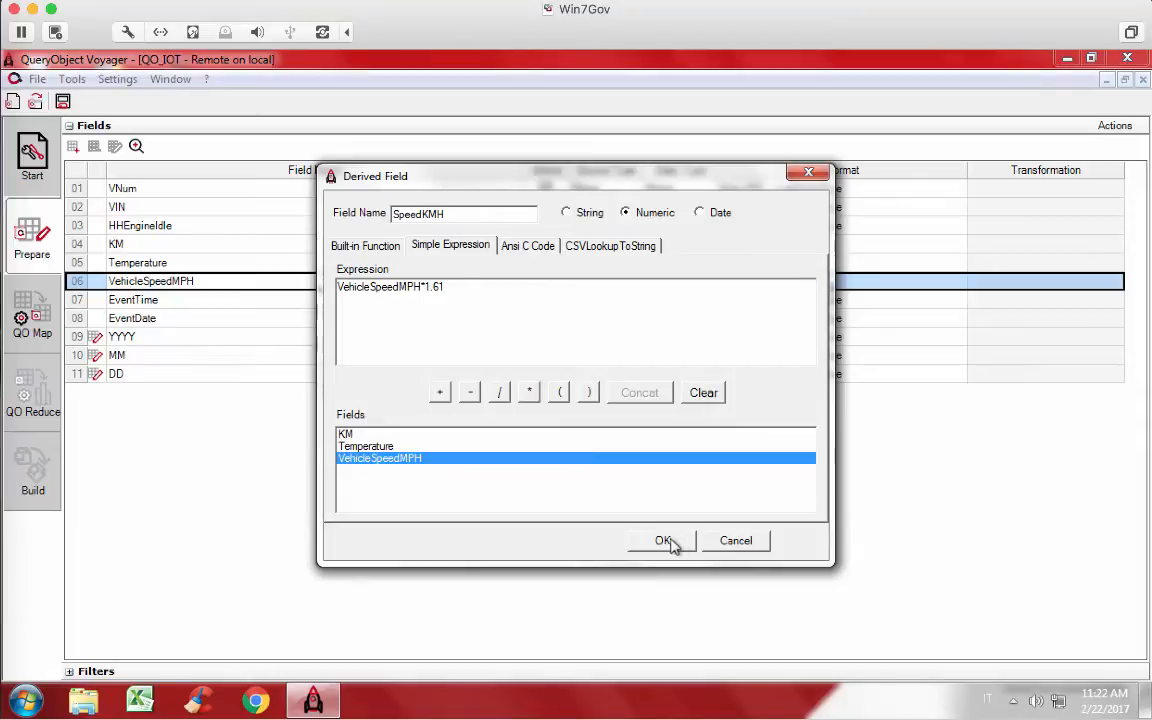
left_click(663, 540)
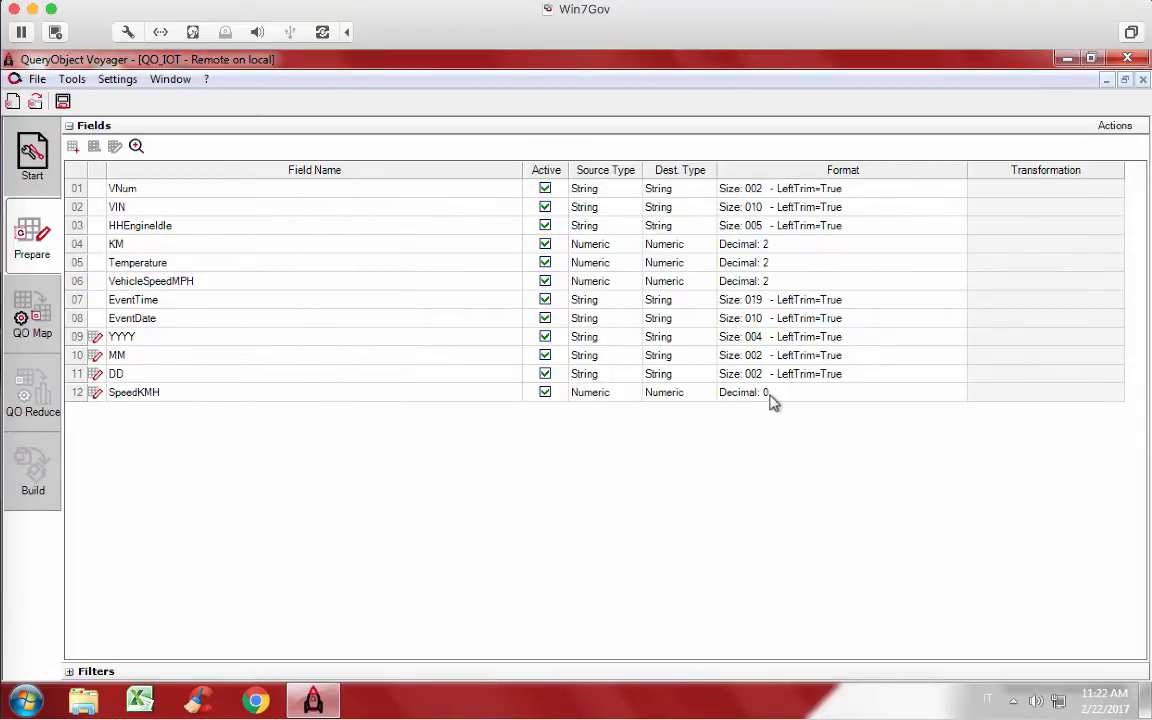
Set the format of the SpeedKMH field to 2 decimals.
left_click(875, 392)
double_click(959, 388)
left_click(765, 446)
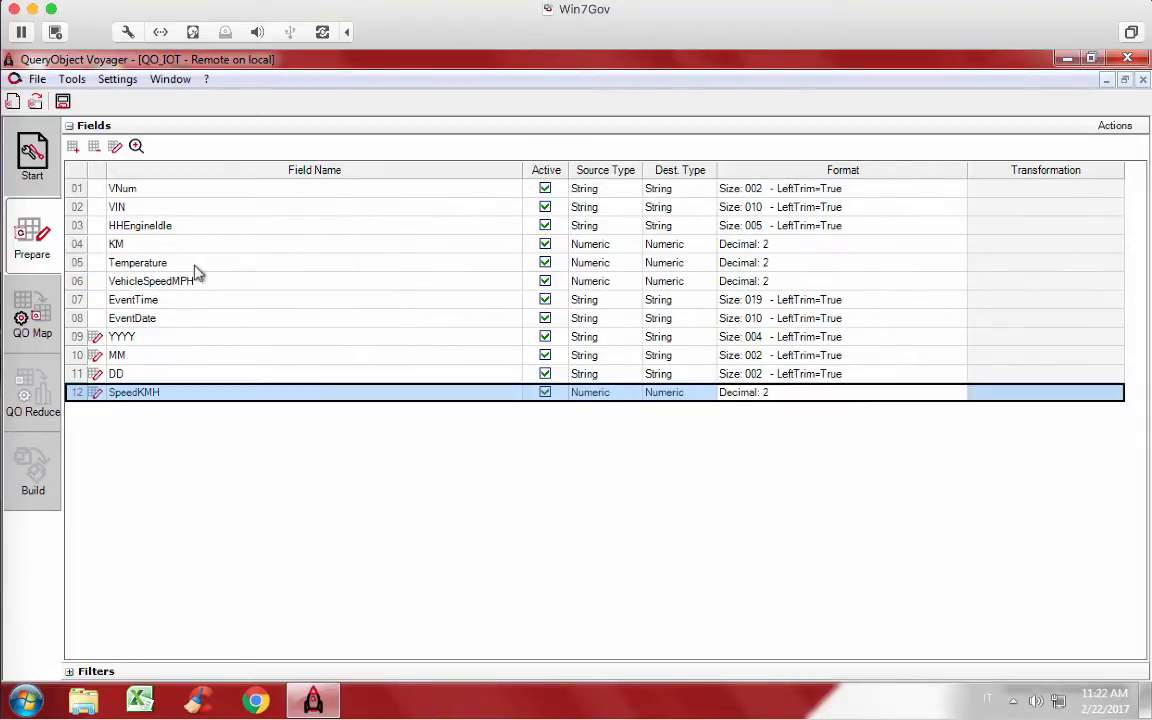
Start the QO Map field selection and add VNum and VIN as normalized fields.
left_click(40, 316)
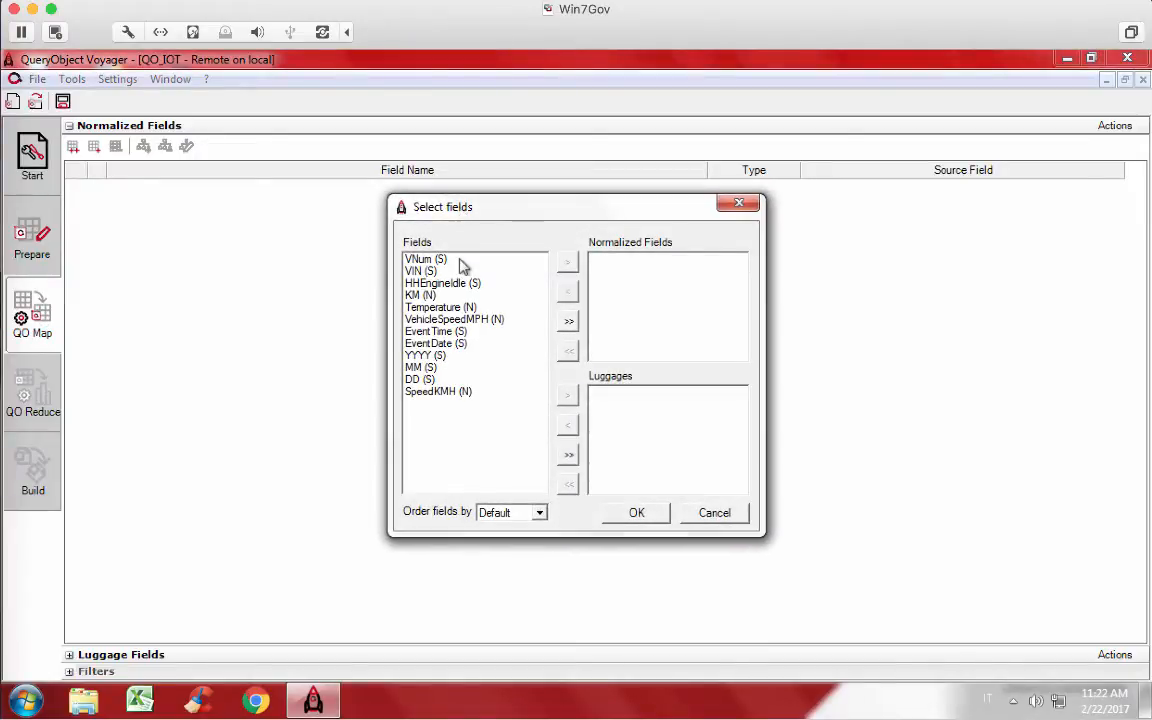
left_click(426, 259)
left_click(567, 261)
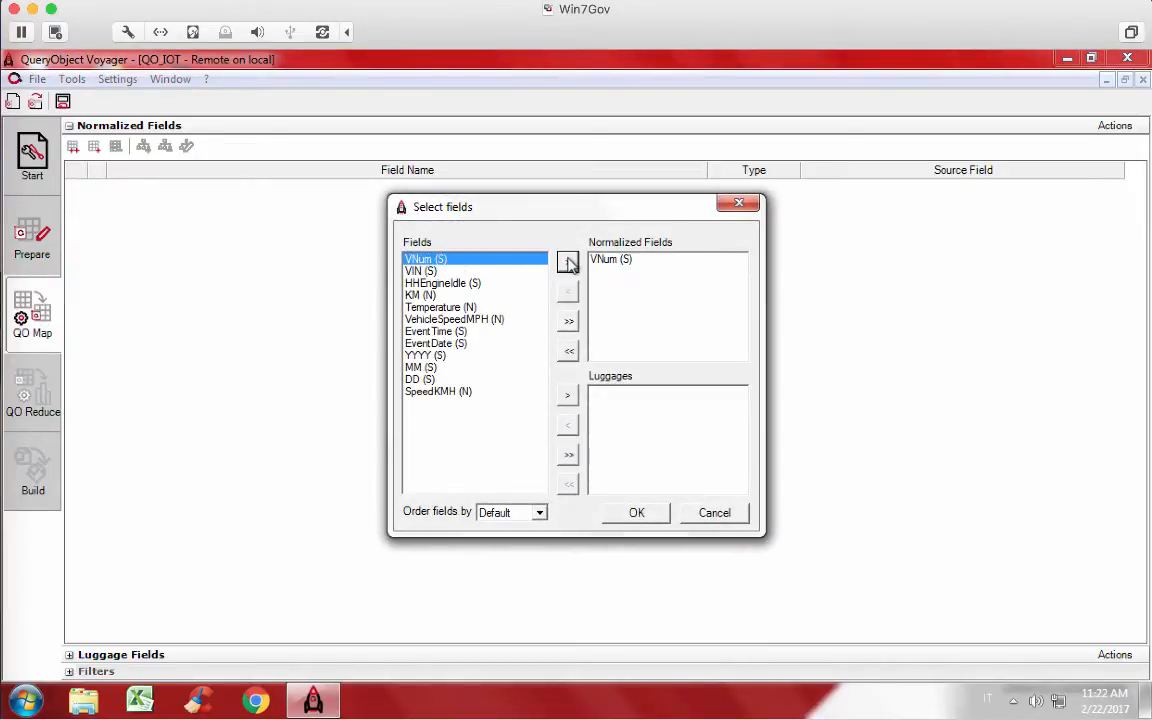
left_click(450, 271)
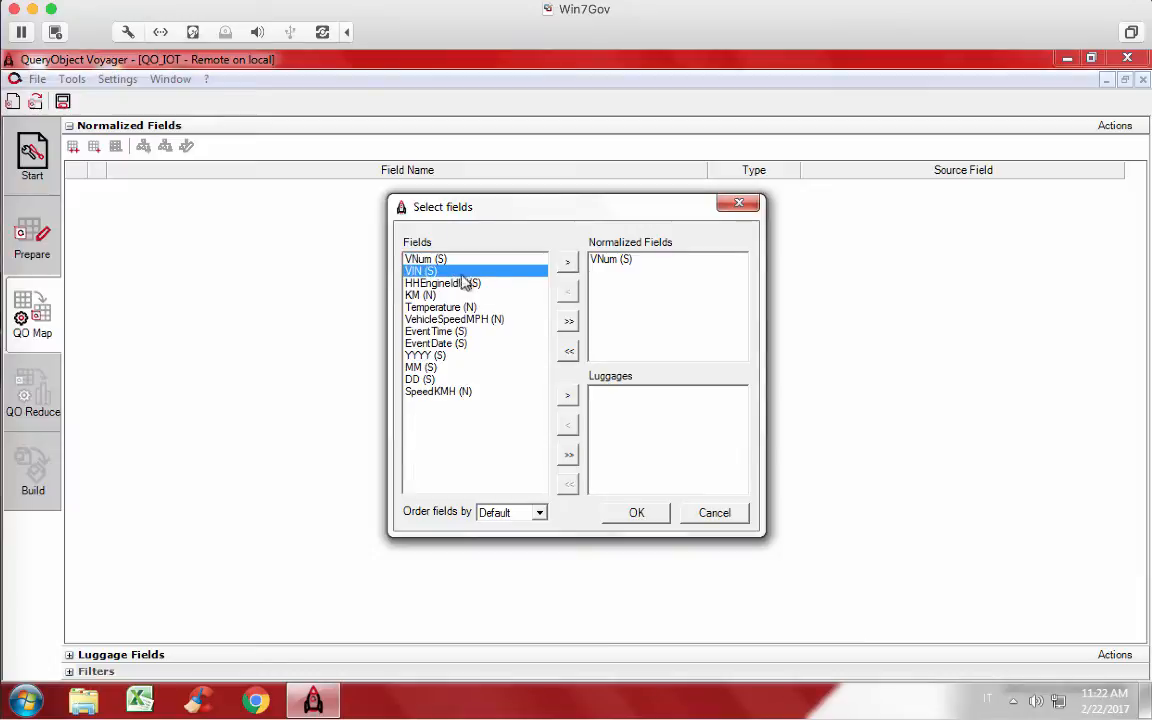
left_click(567, 263)
Add HHEngineIdle, KM, Temperature, EventTime and EventDate as luggage fields in the field selection.
left_click(499, 284)
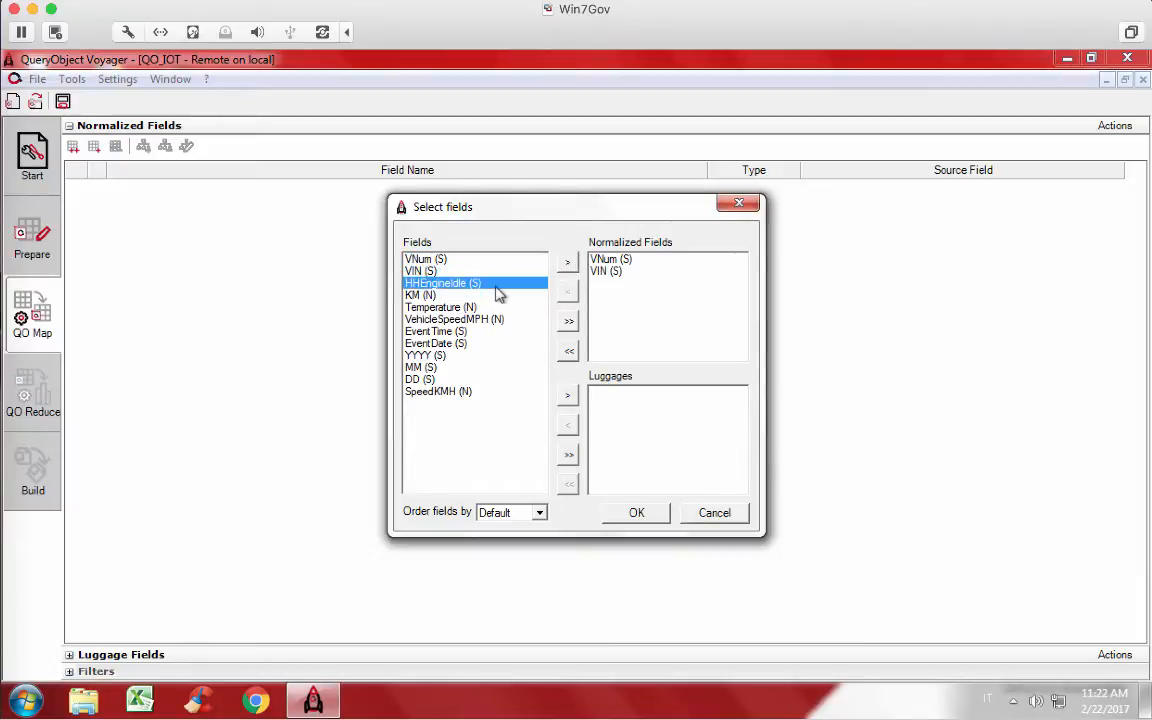
left_click(567, 395)
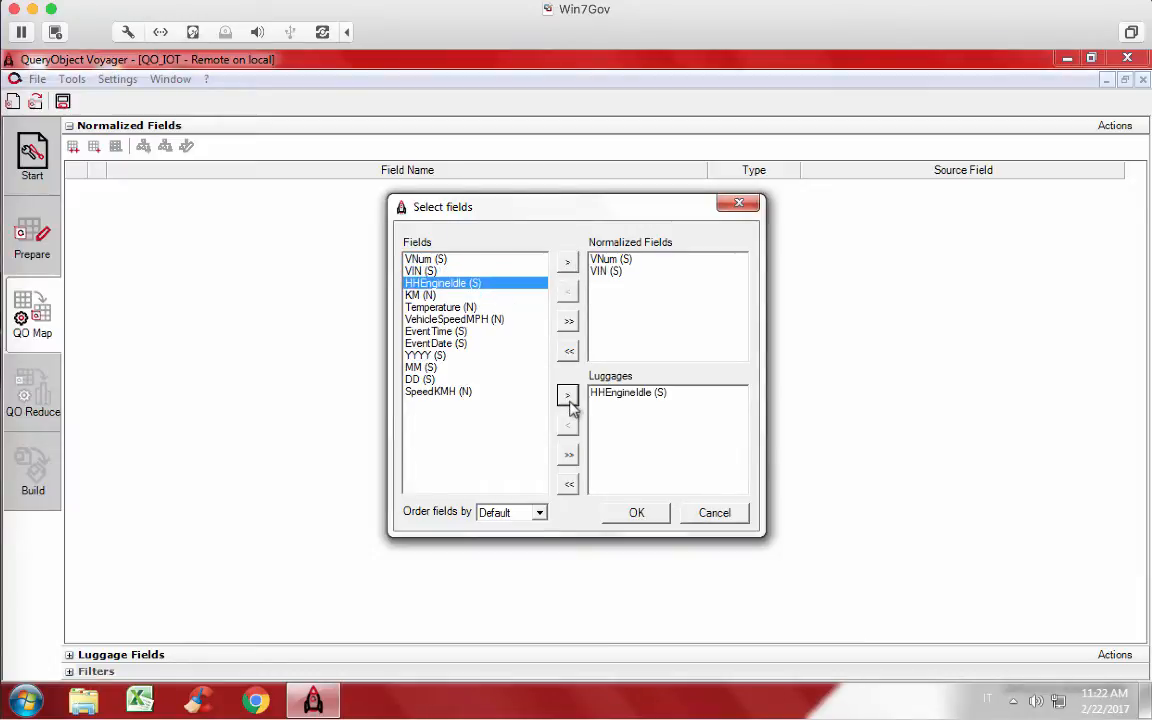
left_click(452, 296)
left_click(567, 395)
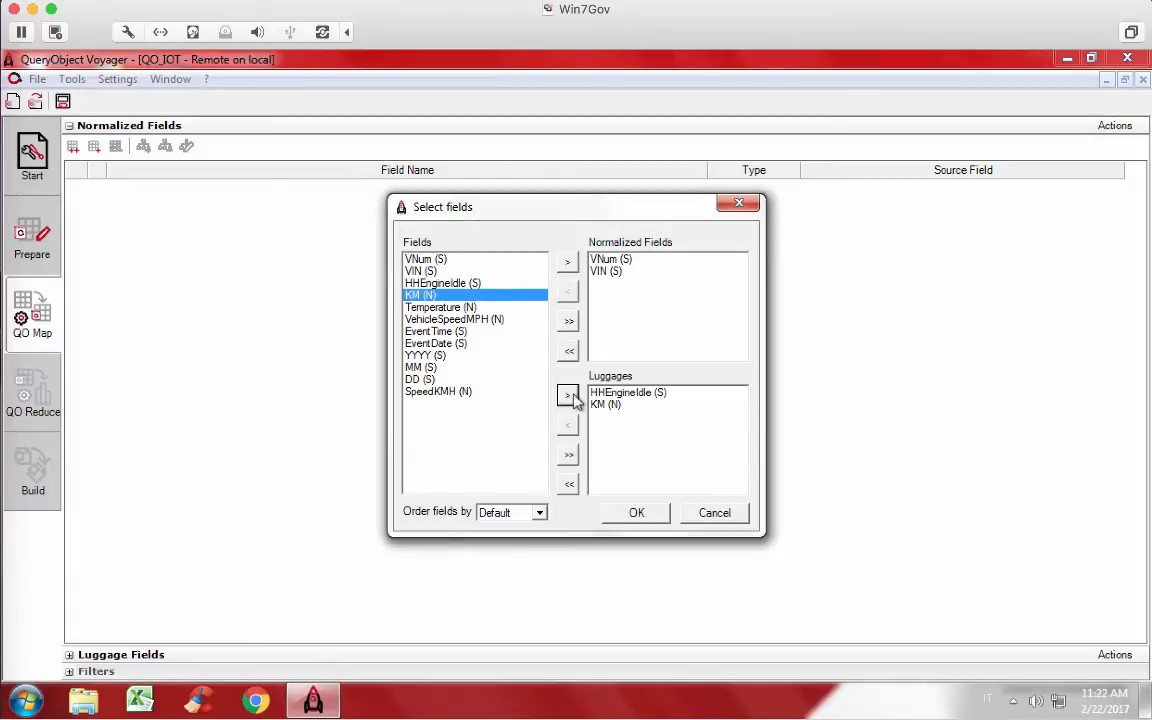
left_click(456, 308)
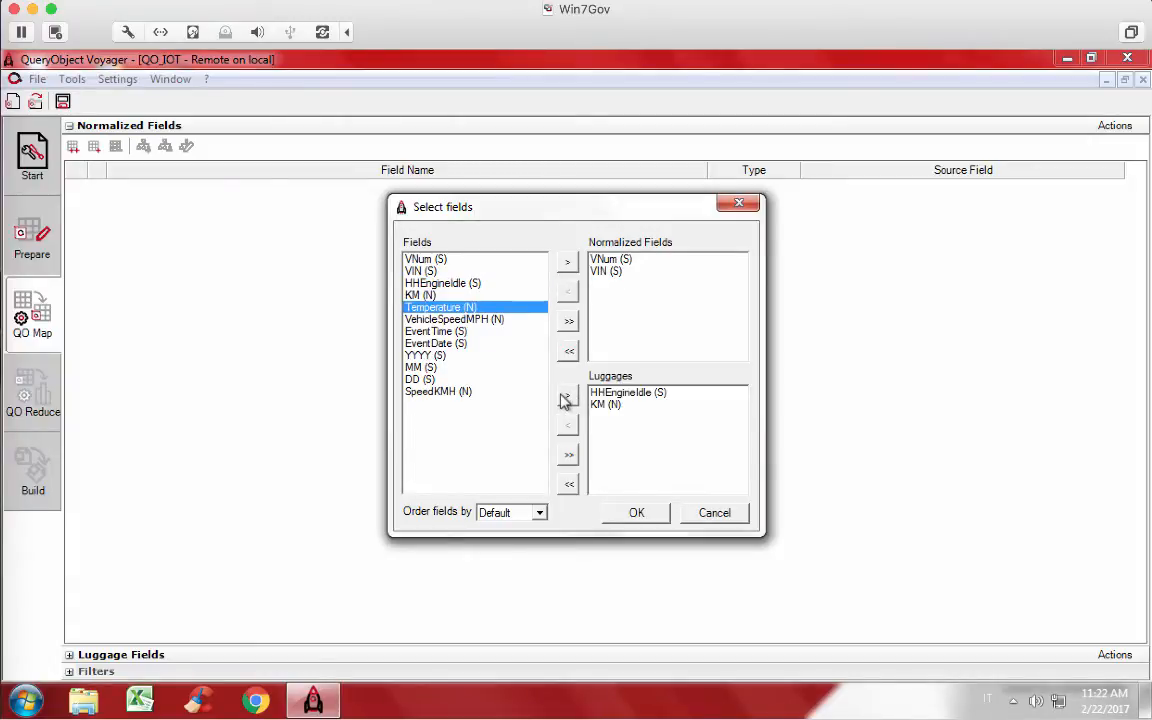
left_click(567, 399)
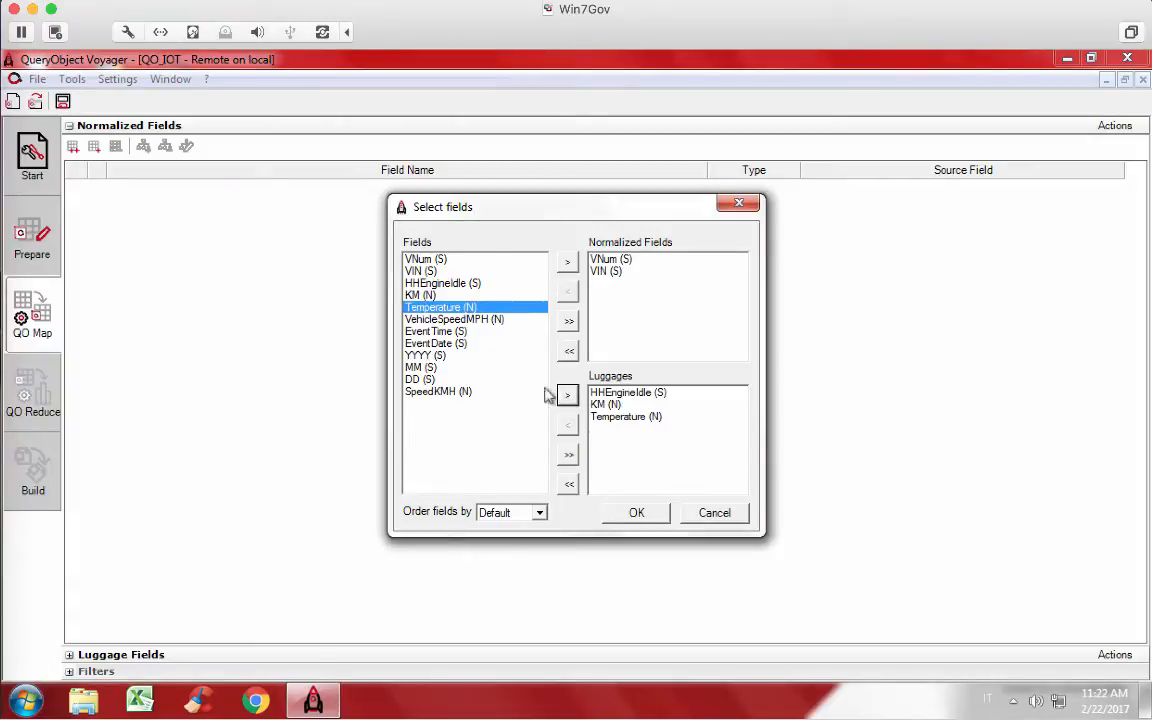
left_click(448, 333)
left_click(567, 396)
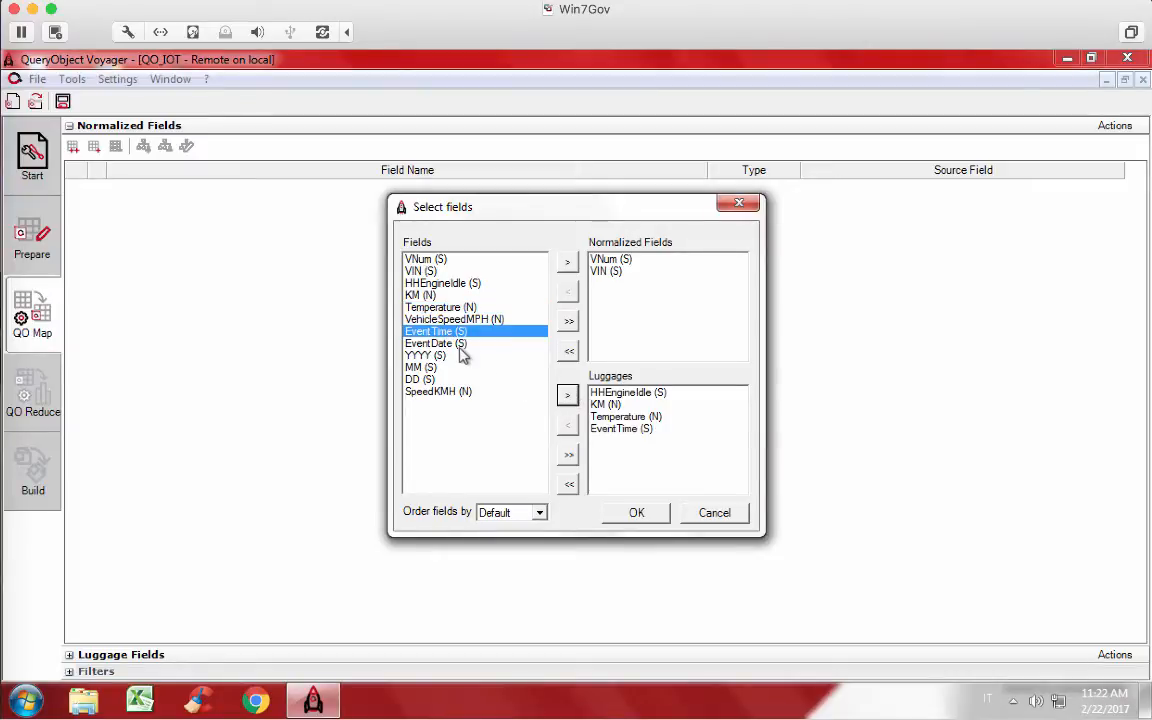
left_click(460, 344)
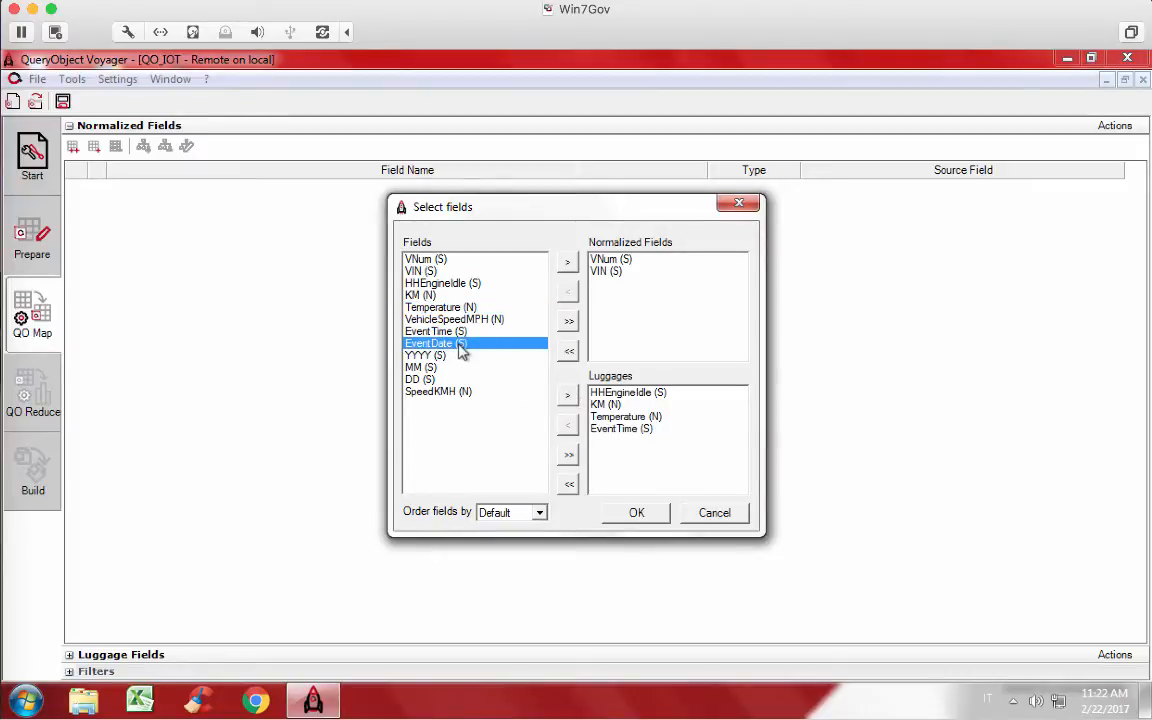
left_click(567, 396)
Add YYYY, MM and DD as normalized fields and SpeedKMH as luggage, confirm the selection, and show the luggage fields.
left_click_drag(465, 356, 465, 390)
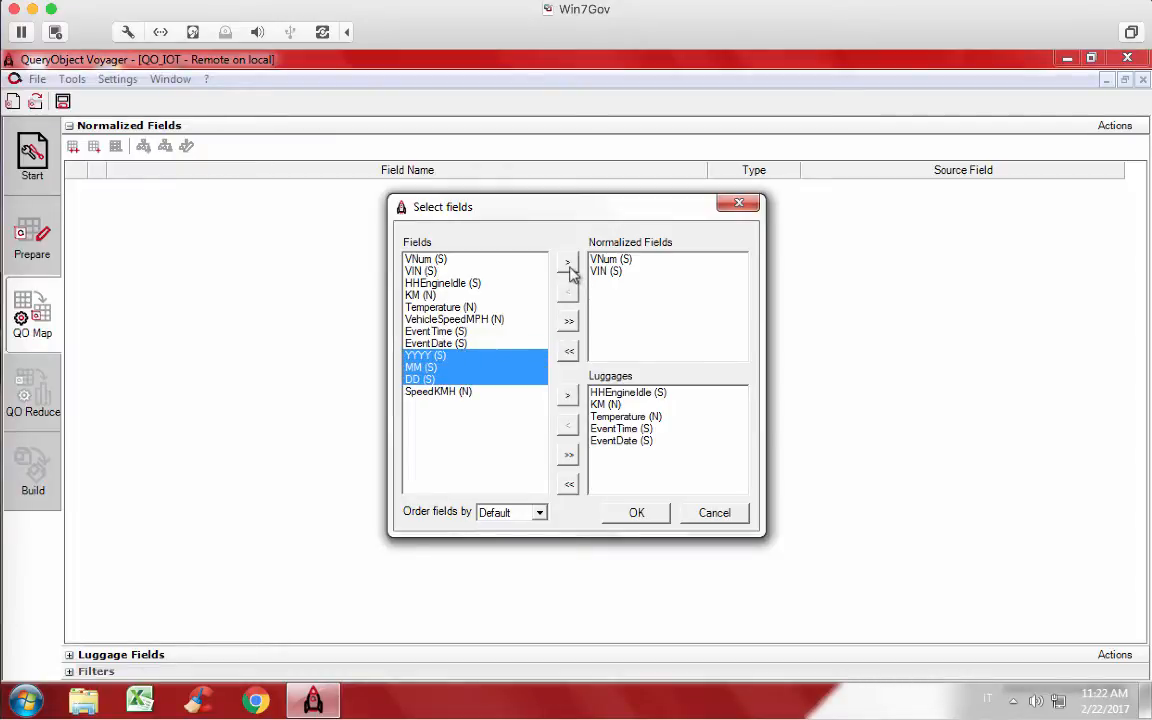
left_click(567, 262)
left_click(440, 392)
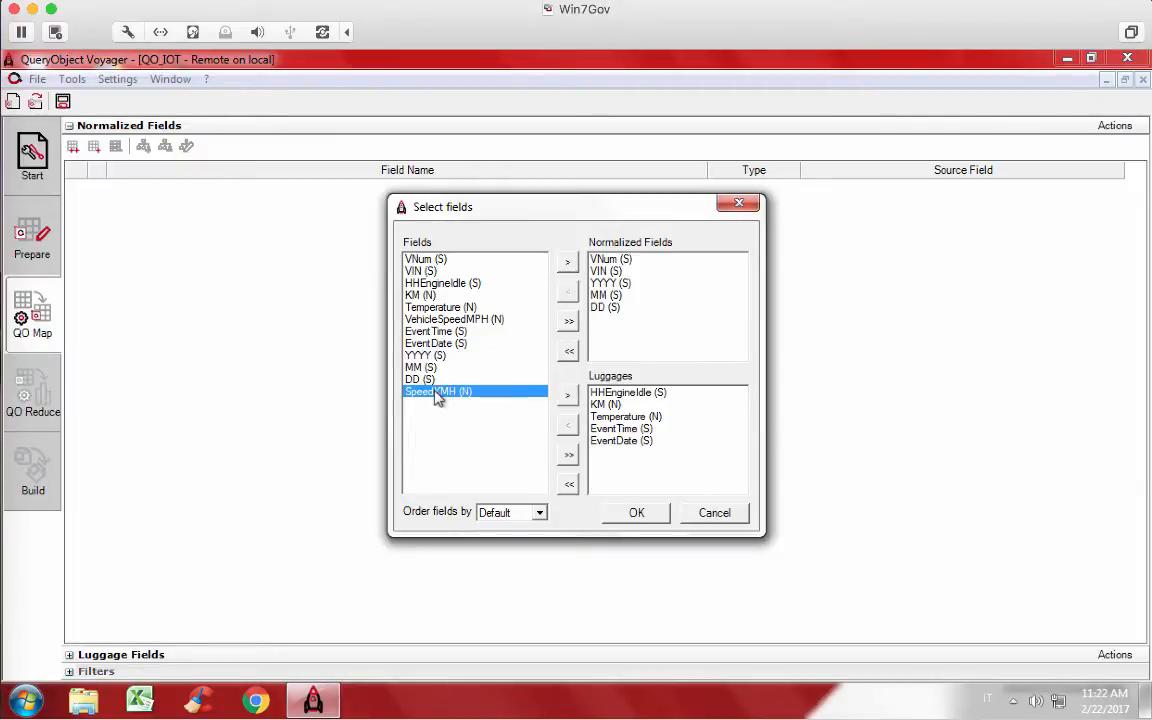
left_click(567, 396)
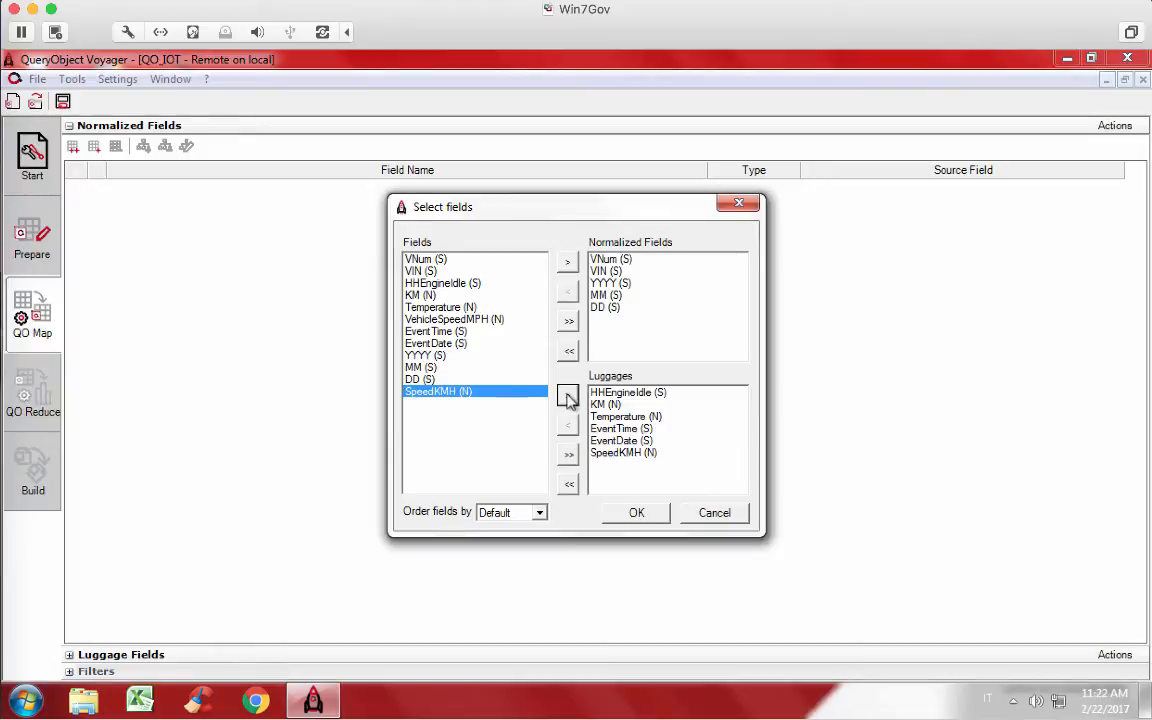
left_click(637, 514)
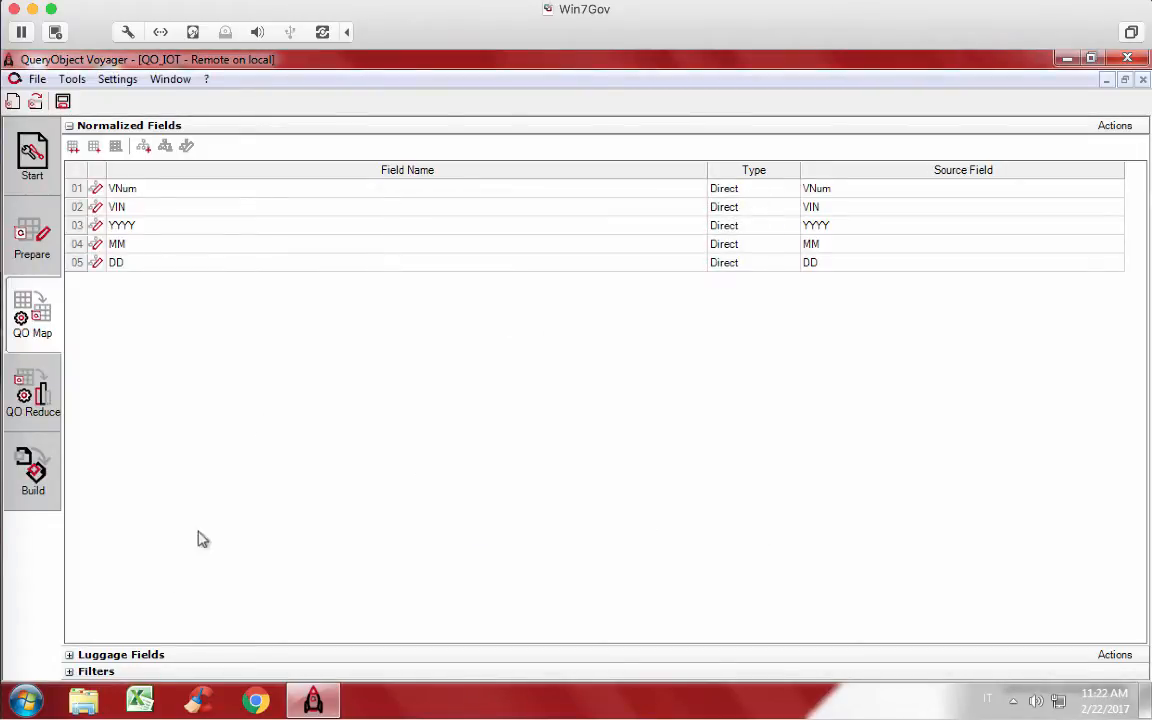
left_click(68, 655)
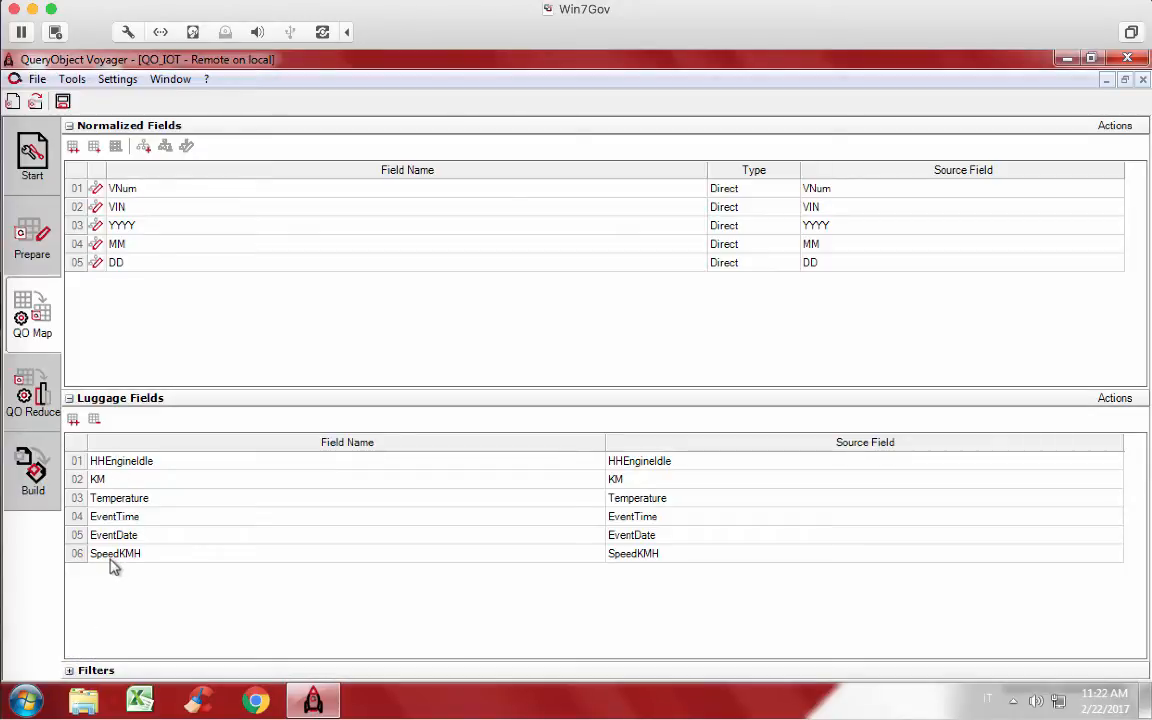
Set the KeyBack type of the QO_IOT QueryObject to Ready File KeyBack in the QO Reduce stage.
left_click(30, 382)
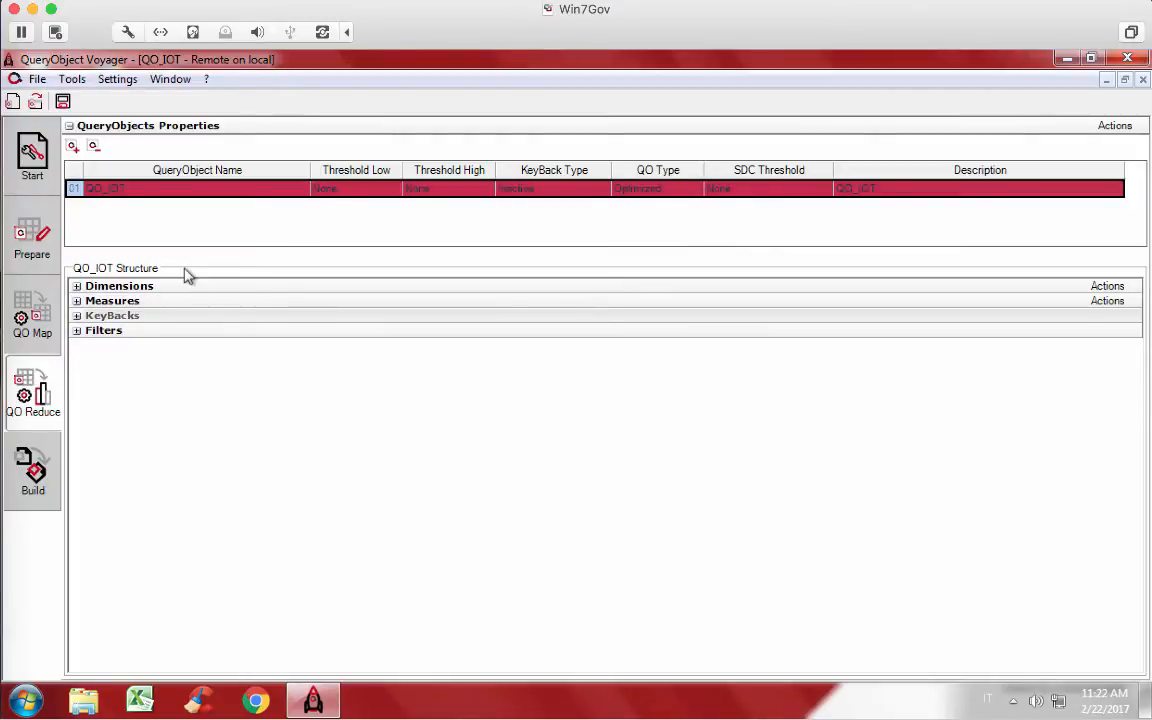
left_click(588, 195)
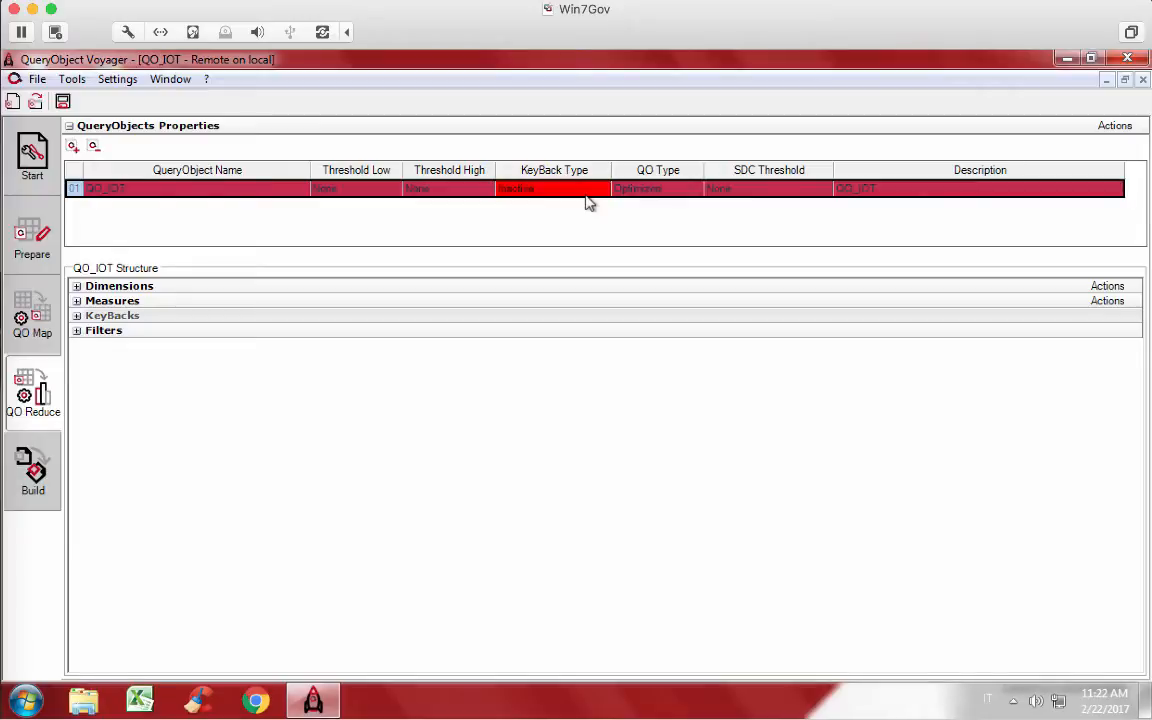
left_click(587, 195)
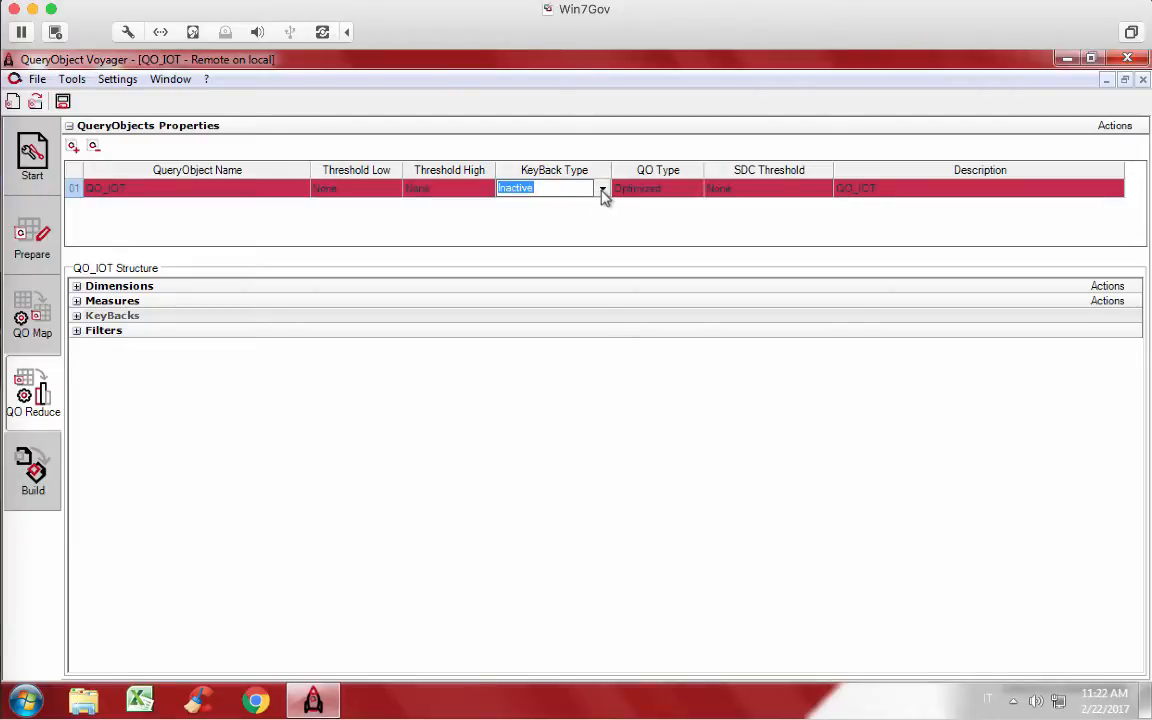
left_click(603, 192)
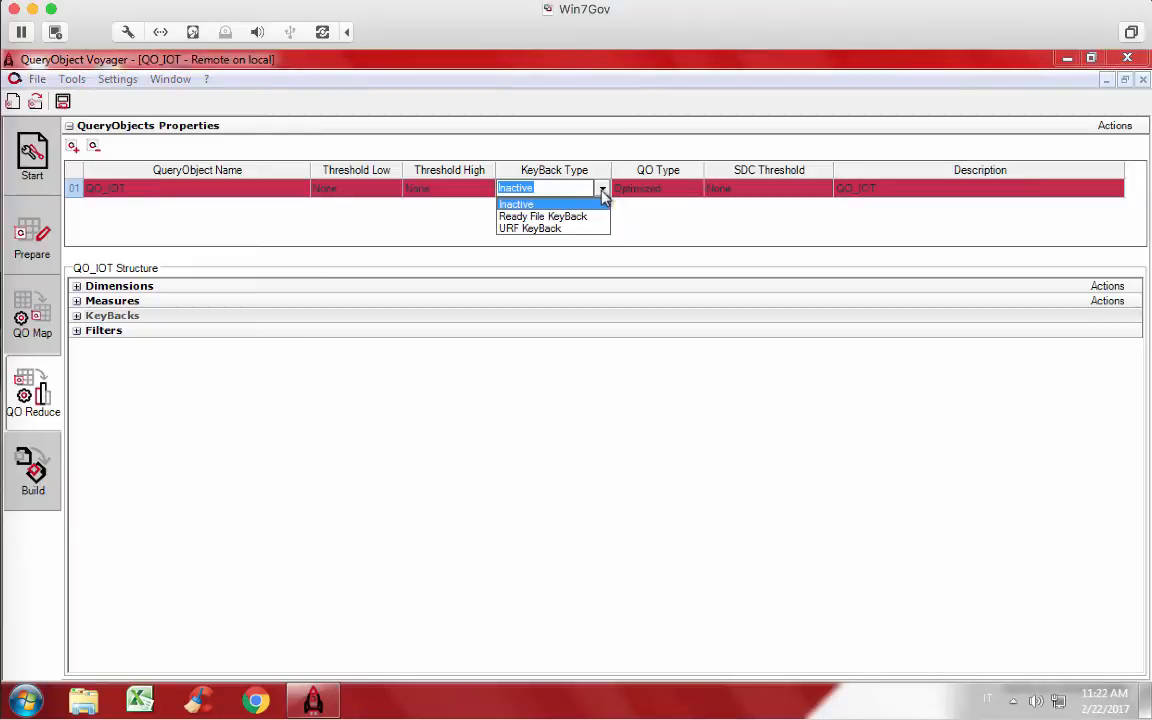
left_click(524, 219)
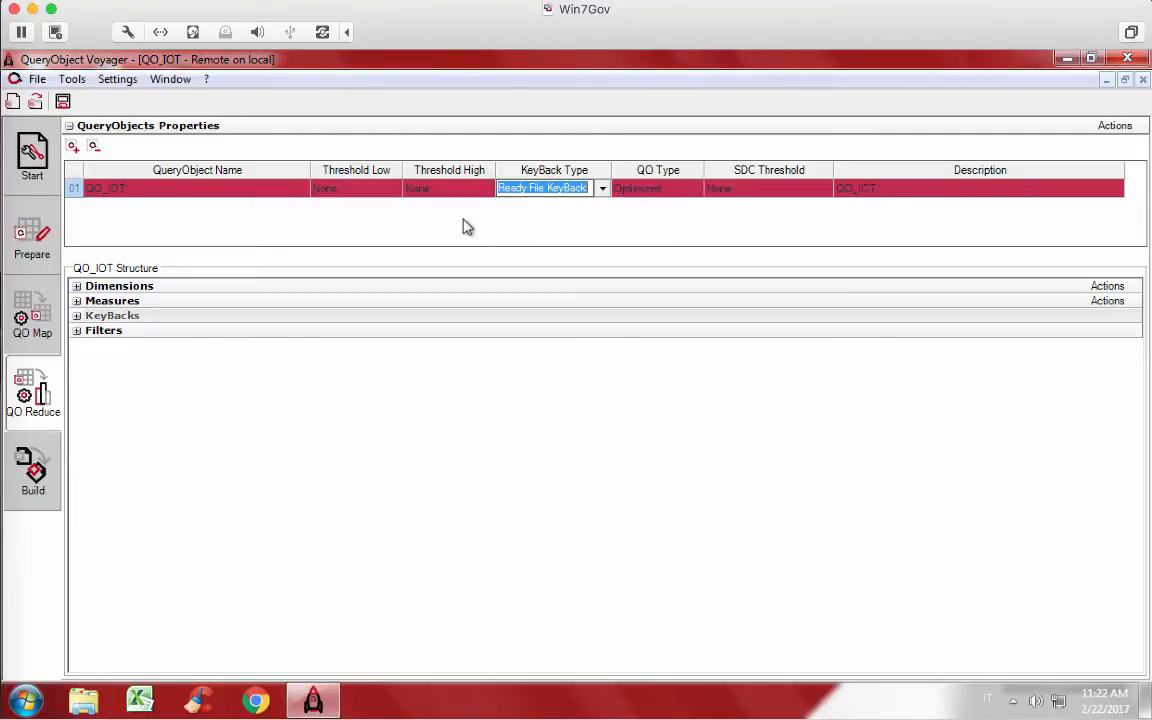
left_click(437, 228)
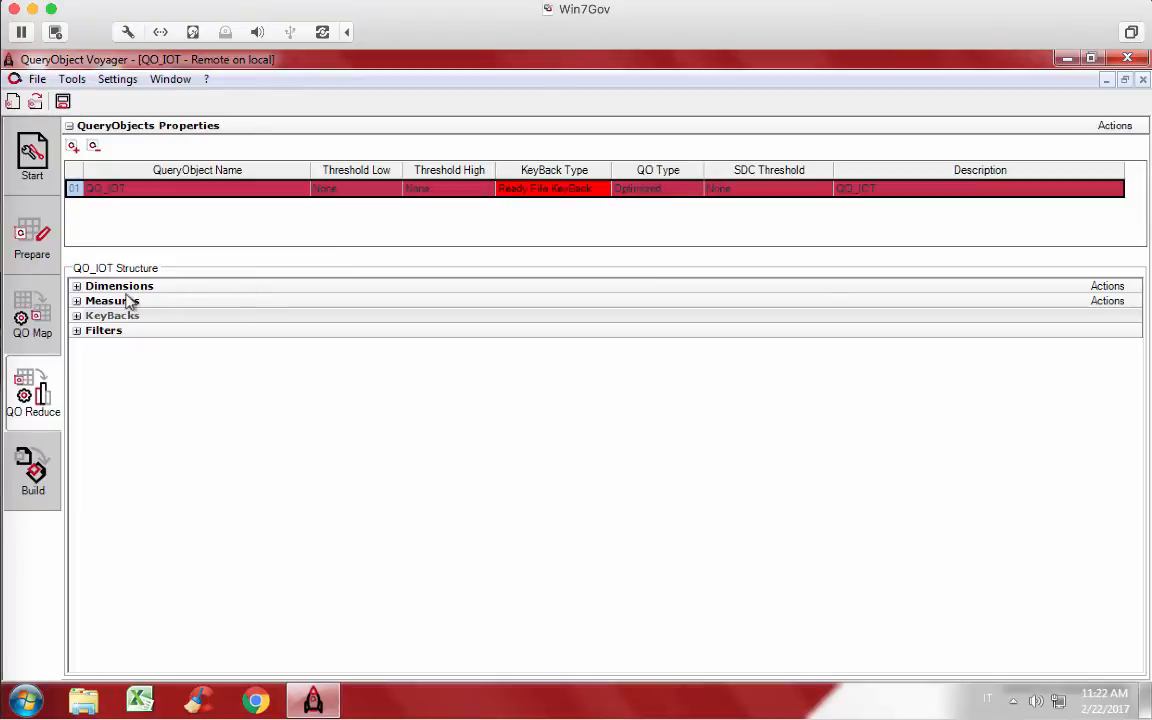
Enable VNum, VIN, YYYY, MM and DD as dimensions of the QO_IOT structure.
left_click(77, 286)
left_click(80, 324)
left_click(80, 342)
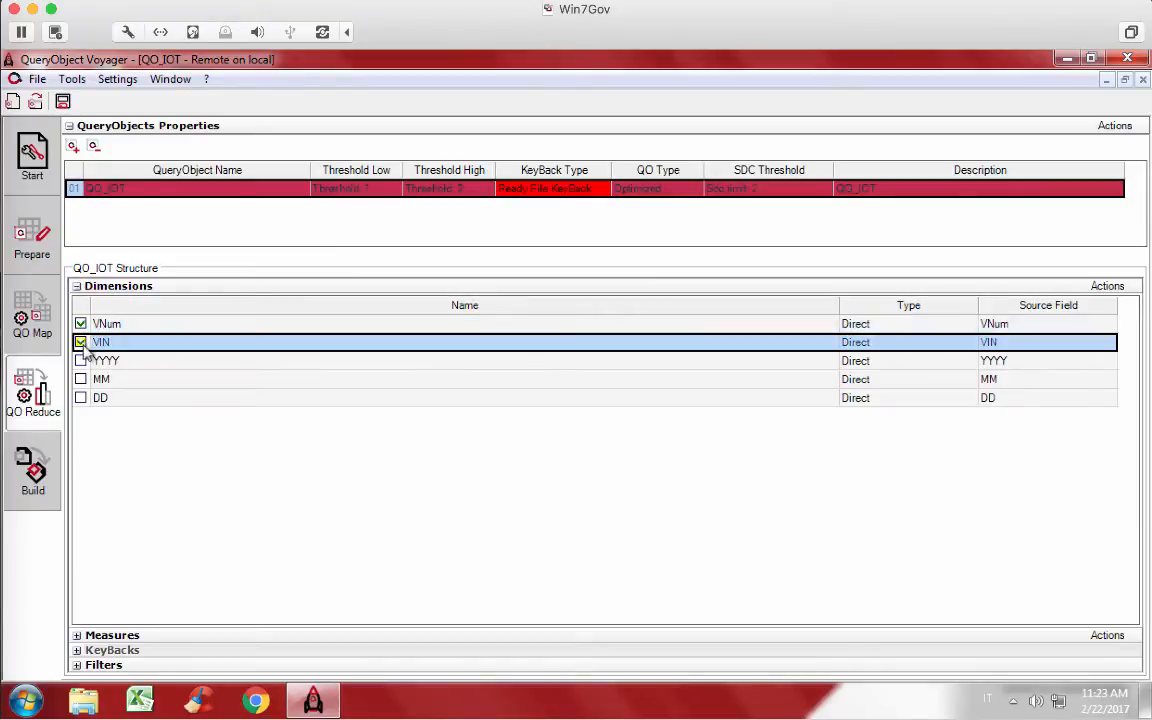
left_click(80, 361)
left_click(80, 379)
left_click(80, 398)
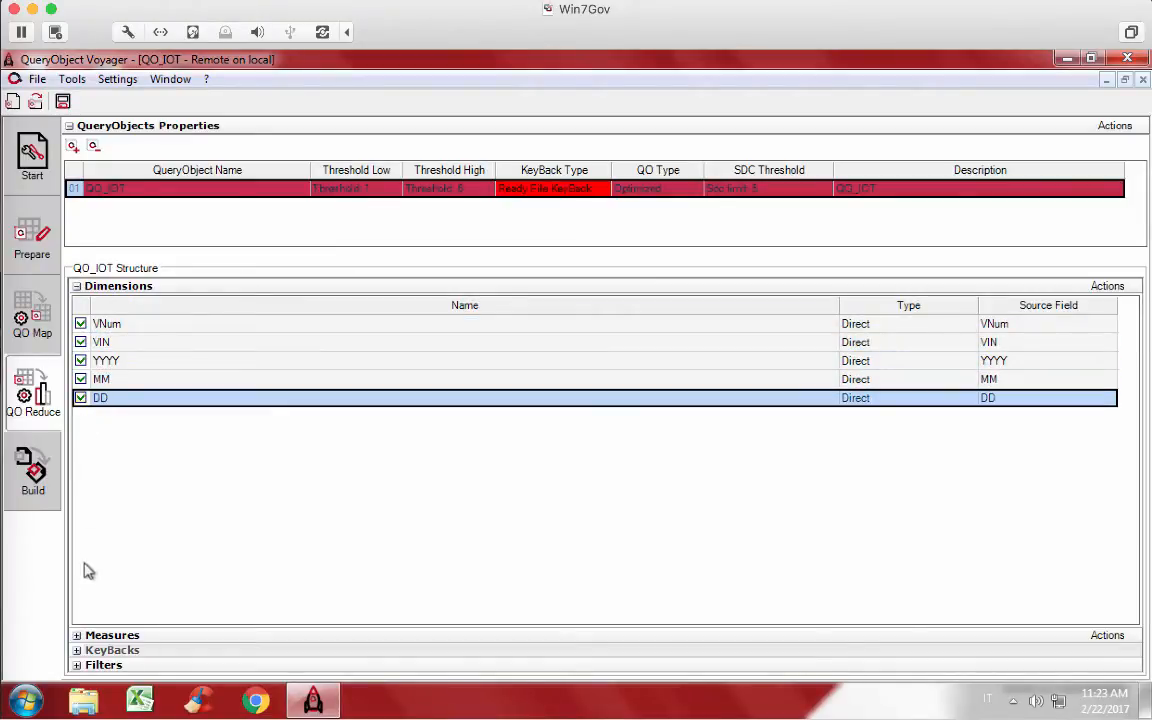
Add a RecordCount measure and Sum measures for the KM and Temperature fields to QO_IOT.
left_click(77, 635)
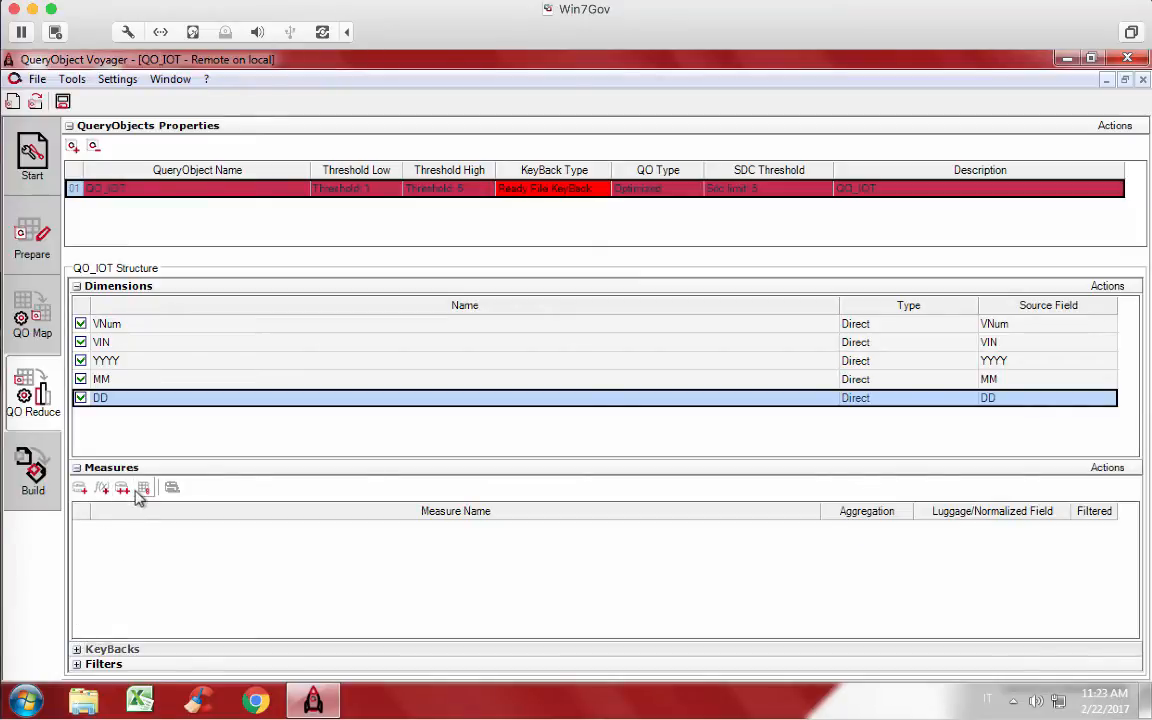
left_click(80, 486)
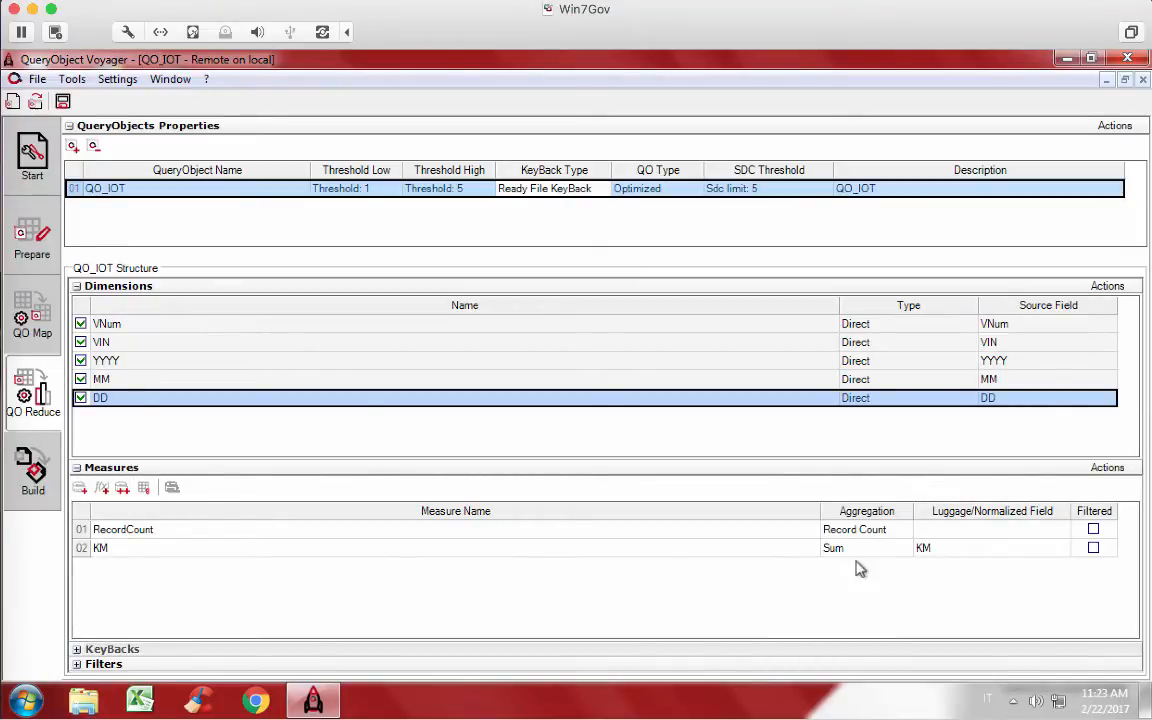
left_click(80, 487)
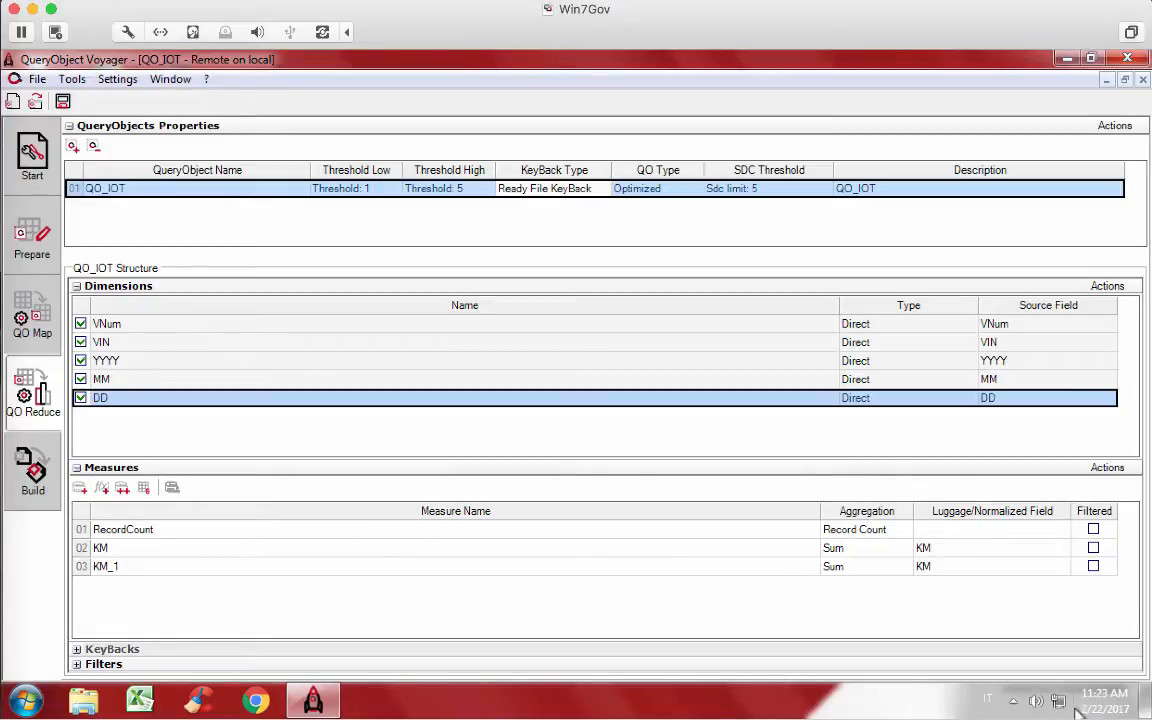
left_click(1057, 567)
left_click(1061, 566)
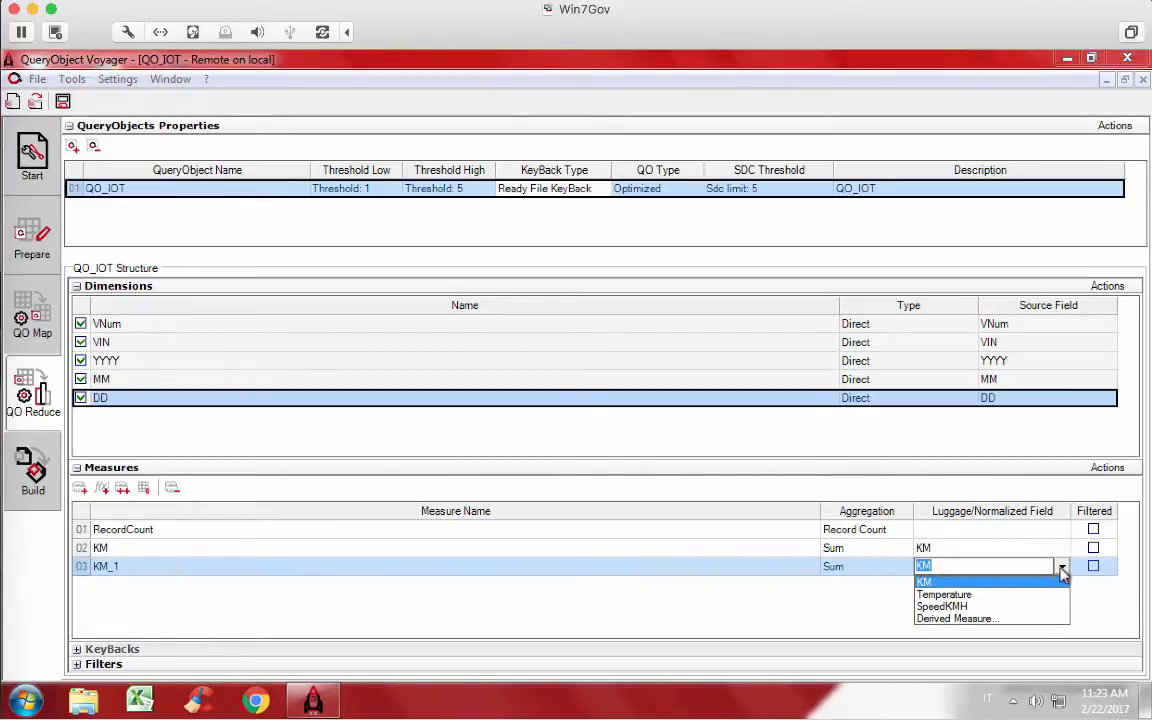
left_click(1000, 595)
Add another Sum measure to QO_IOT with SpeedKMH as its source field.
left_click(80, 487)
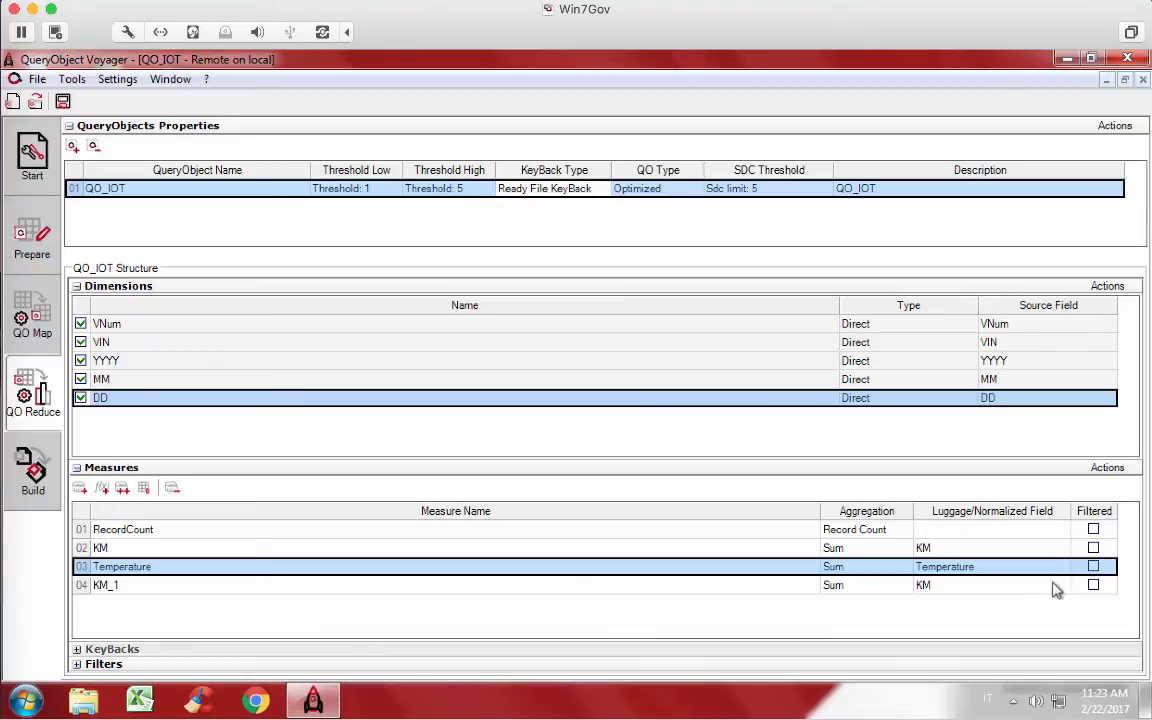
left_click(1065, 586)
left_click(1061, 586)
left_click(930, 622)
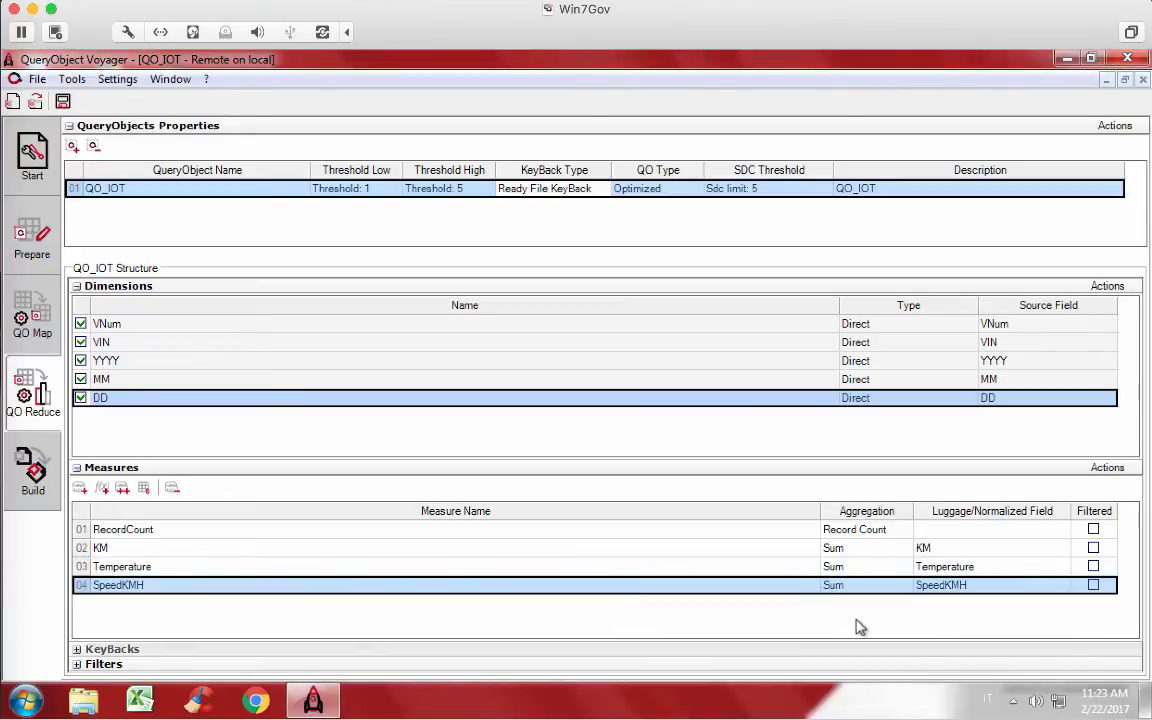
Set the ready file compression to numbers + strings in the Build stage.
left_click(33, 475)
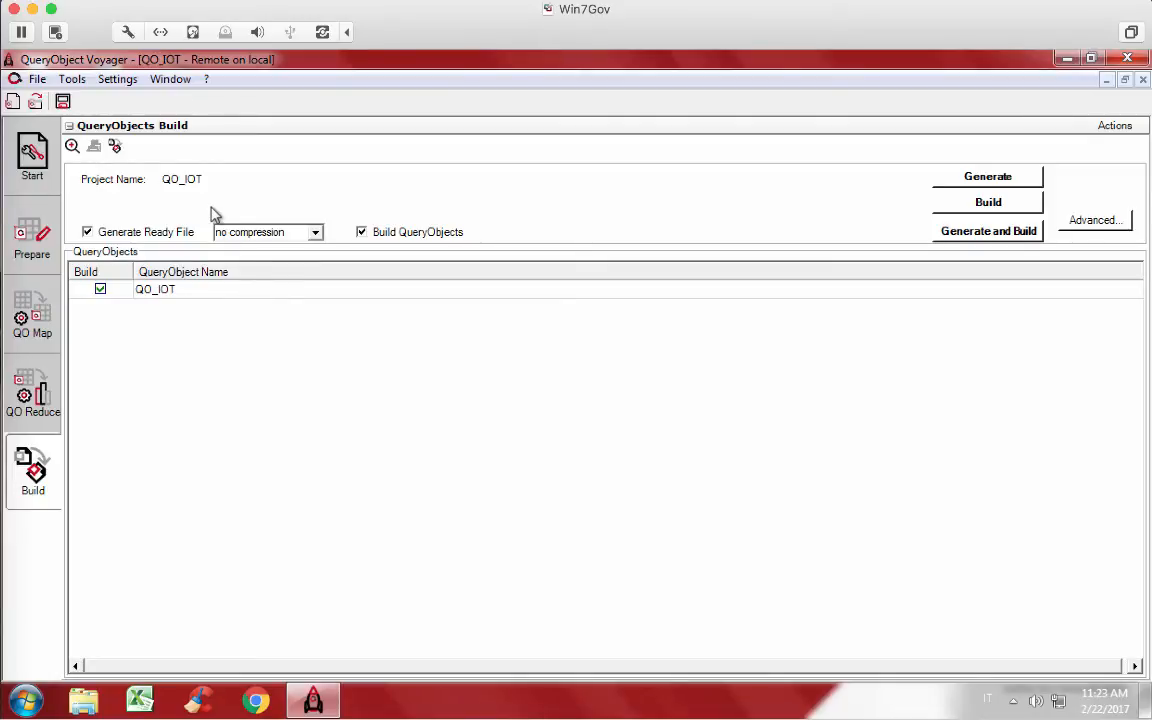
left_click(242, 231)
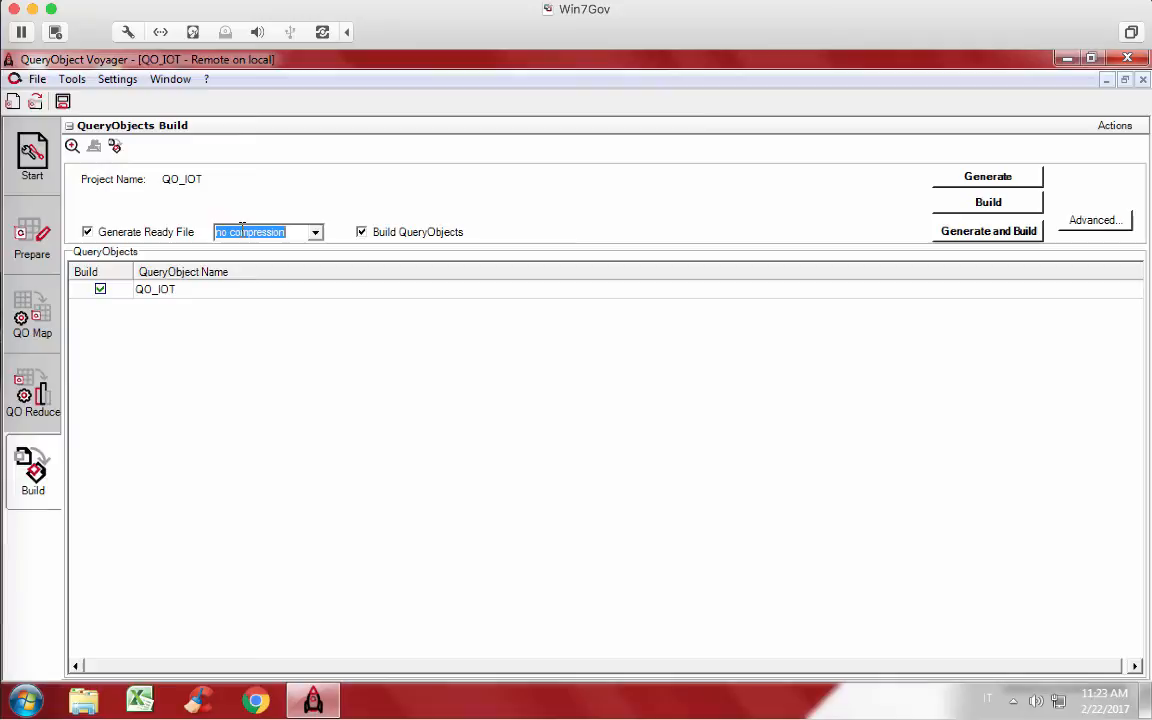
left_click(316, 233)
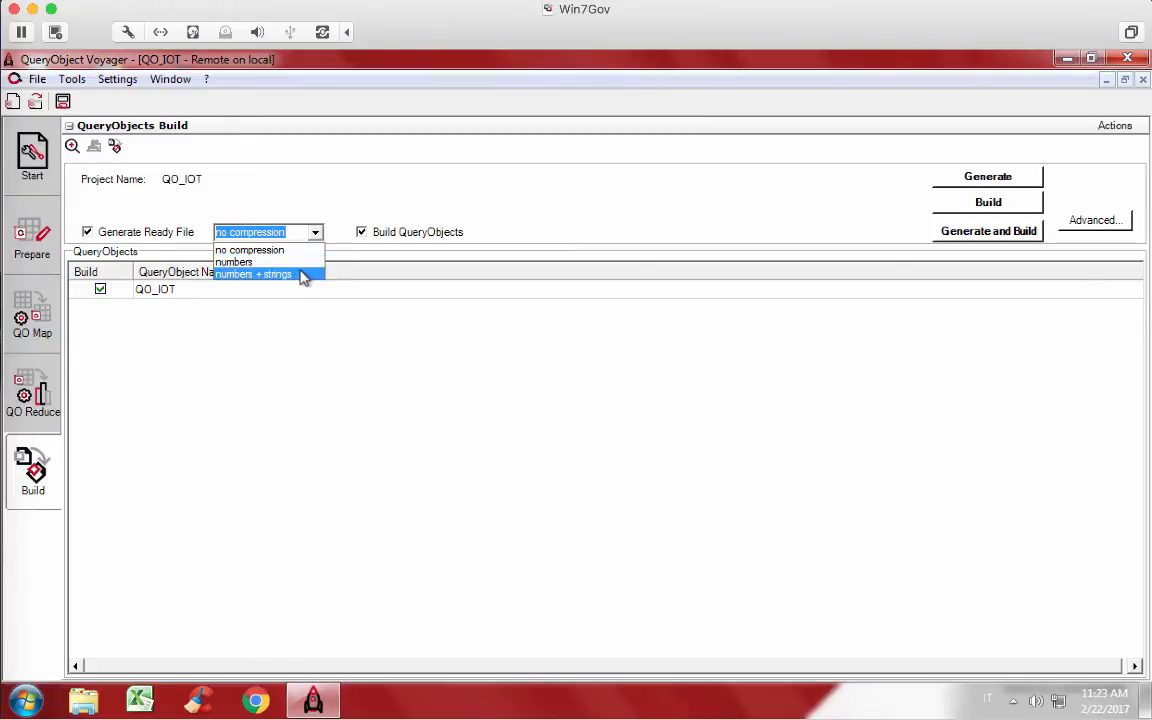
left_click(304, 275)
left_click(392, 328)
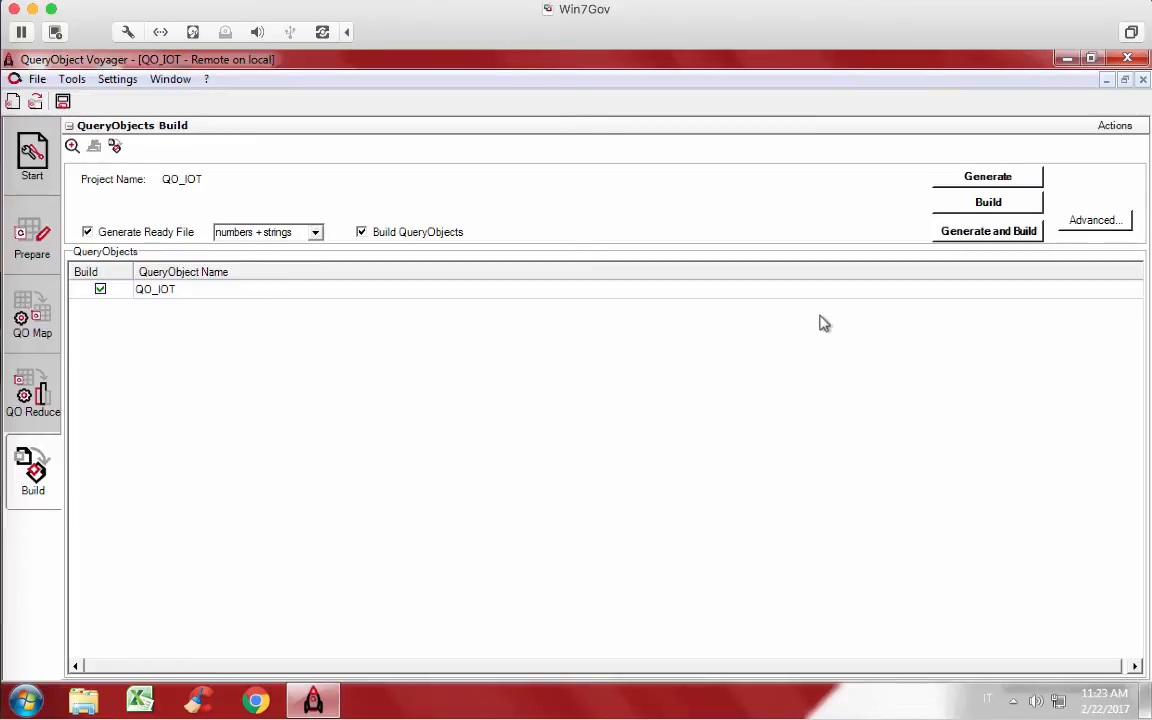
Review the Update Scan and XML Report settings in the advanced build options.
left_click(1088, 227)
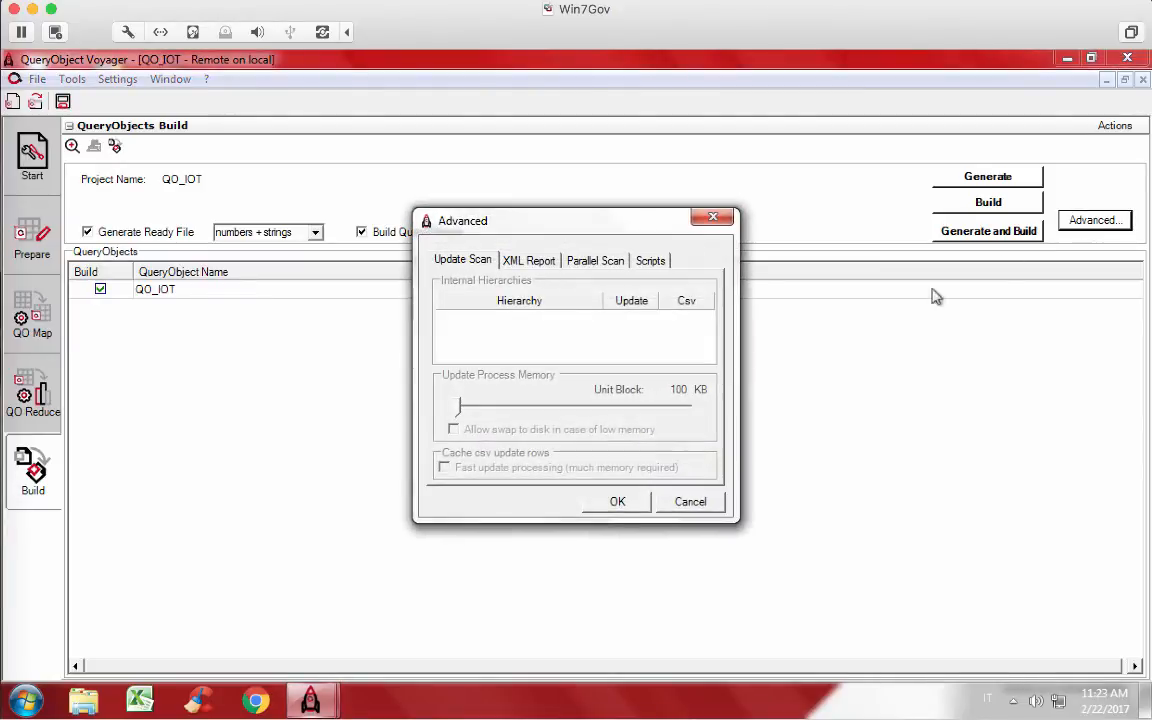
left_click(530, 262)
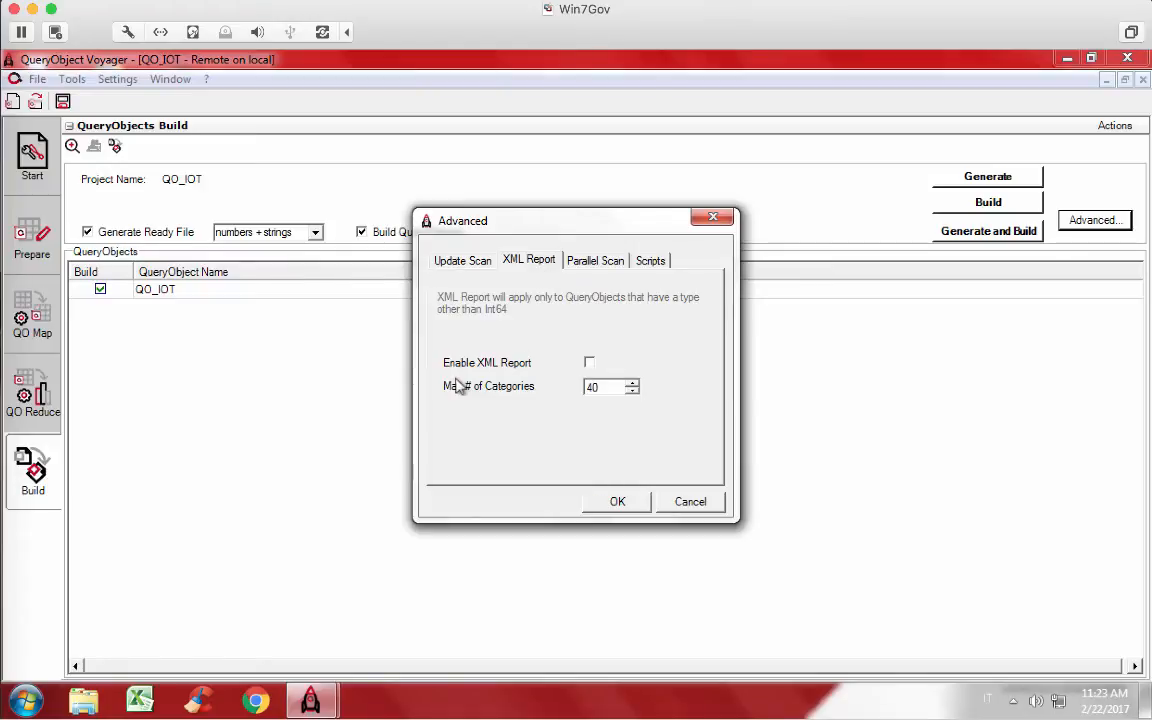
left_click(614, 501)
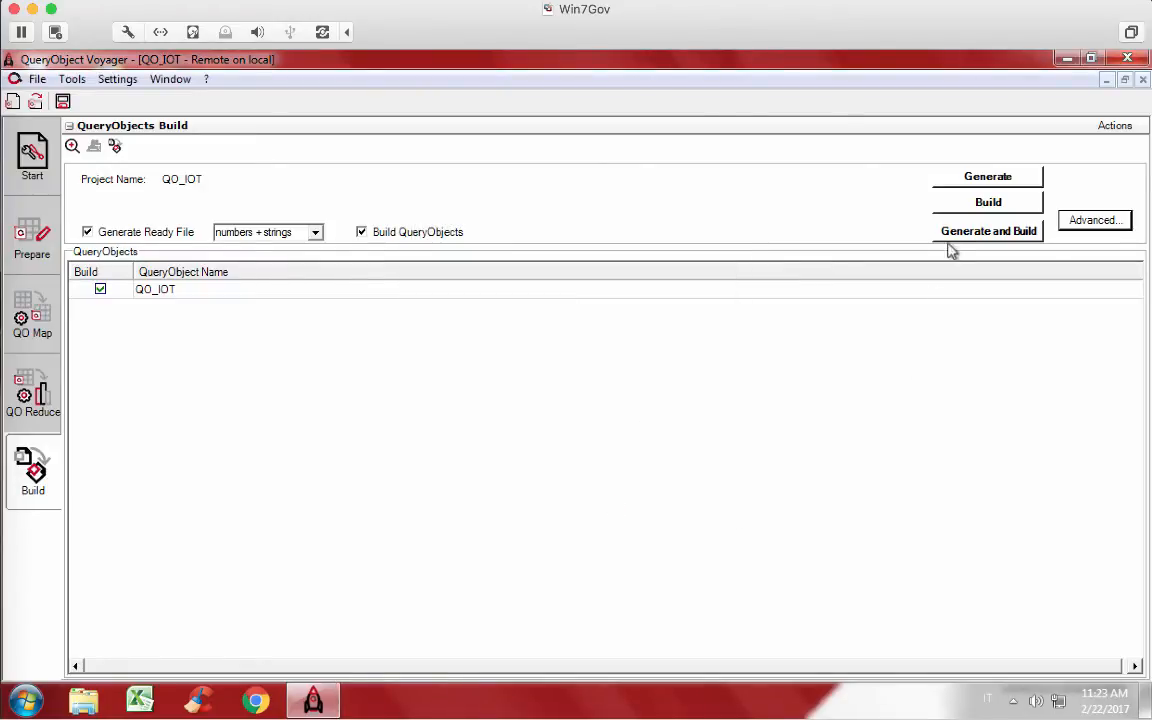
Generate and build the QO_IOT QueryObject and refresh the remote monitoring to check its job.
left_click(955, 236)
left_click(592, 440)
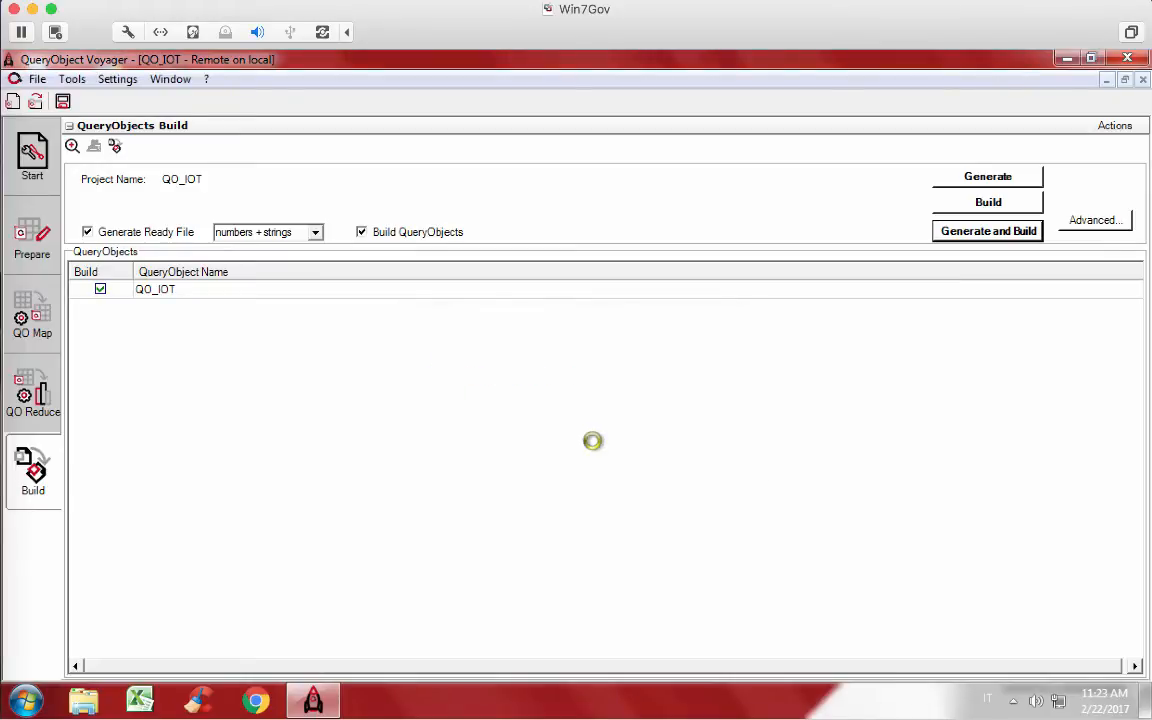
left_click(592, 524)
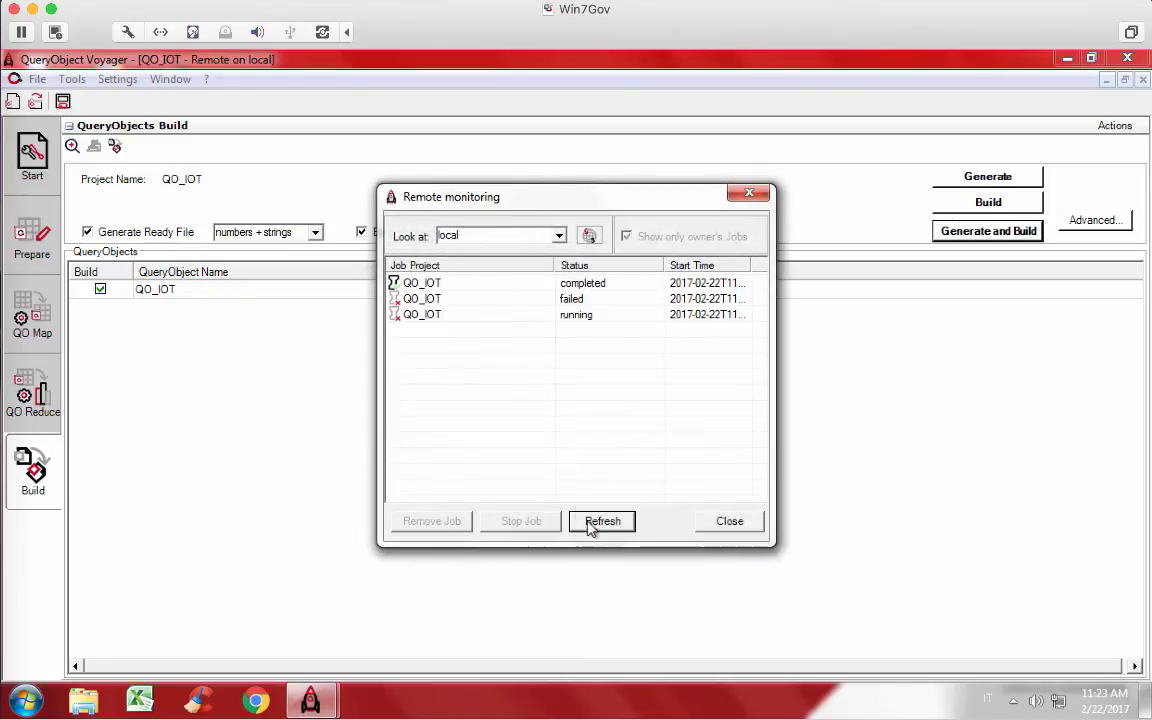
left_click(566, 314)
left_click(729, 521)
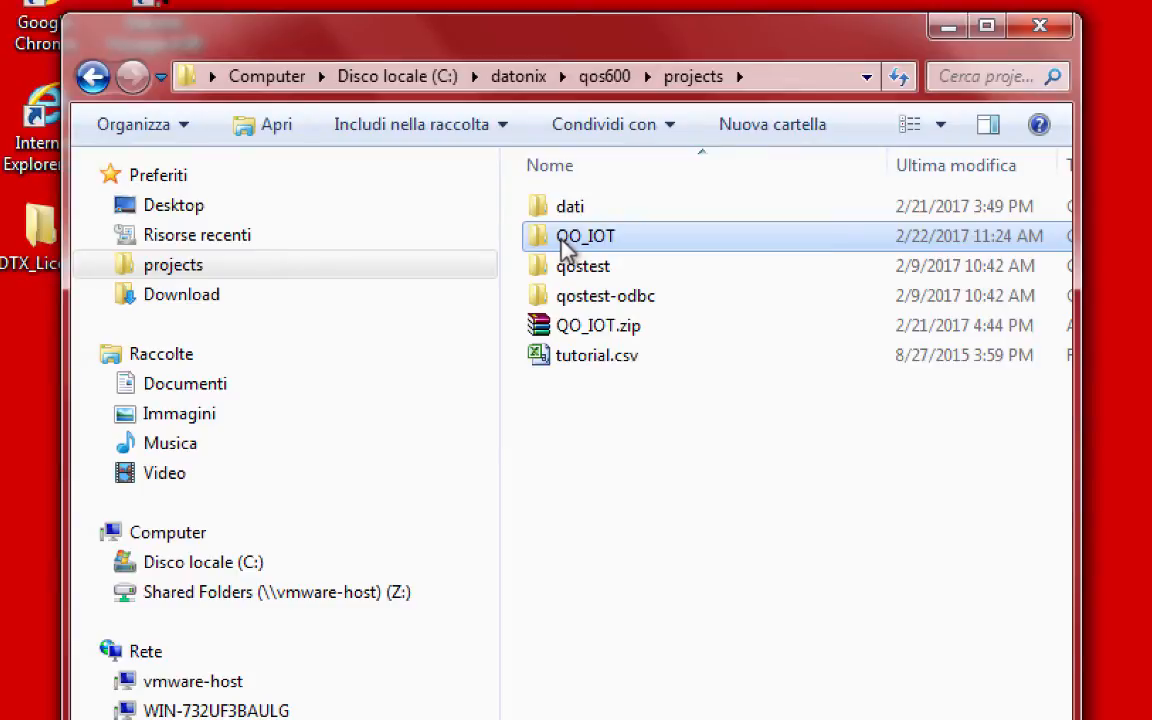
In Windows Explorer, open the QO_IOT project folder and check the size of QO_IOT.nrm.
double_click(580, 237)
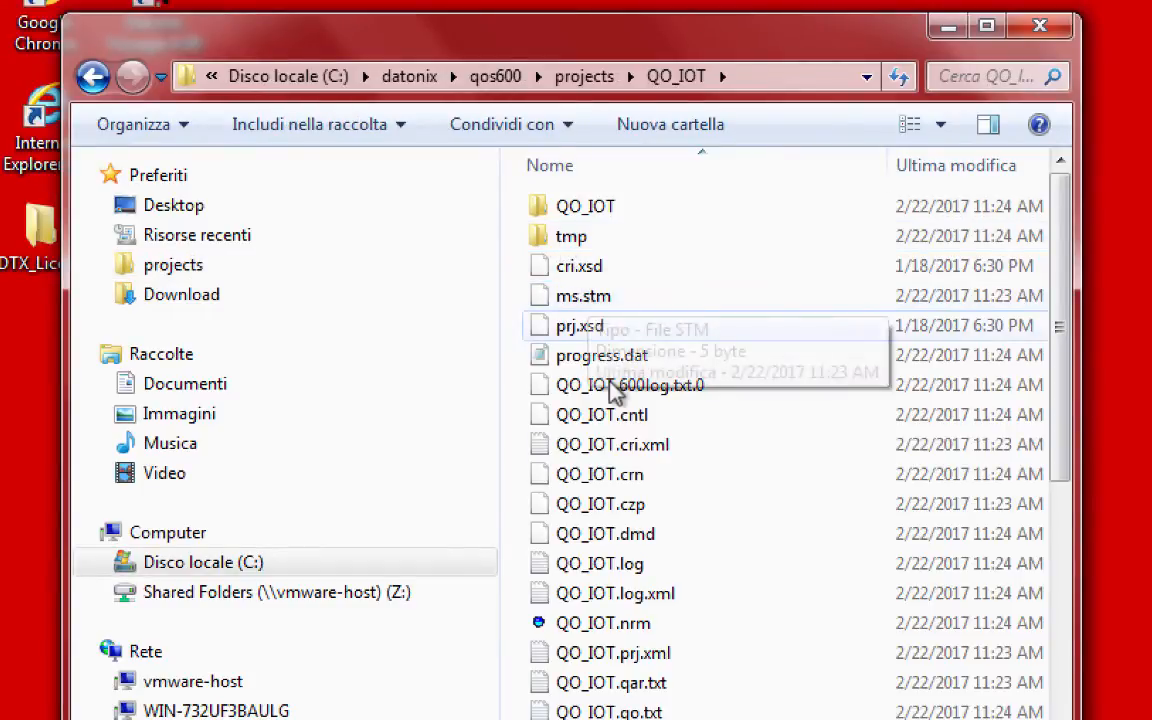
left_click(585, 623)
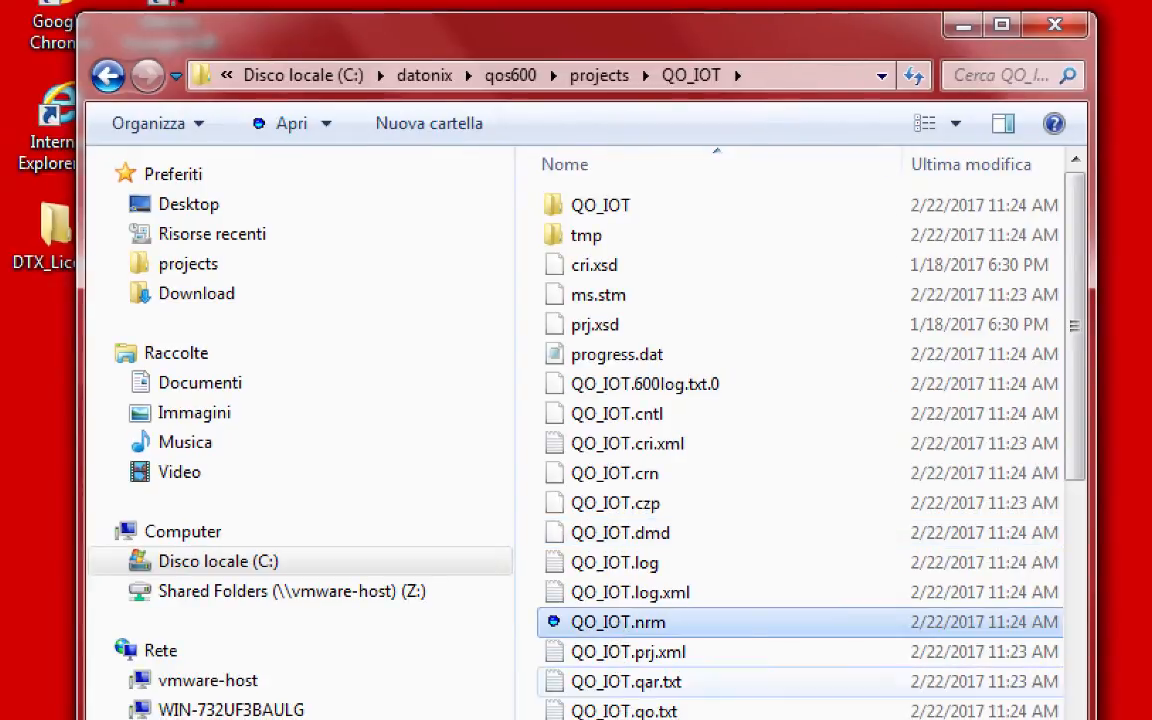
scroll(800, 450, "right", 3)
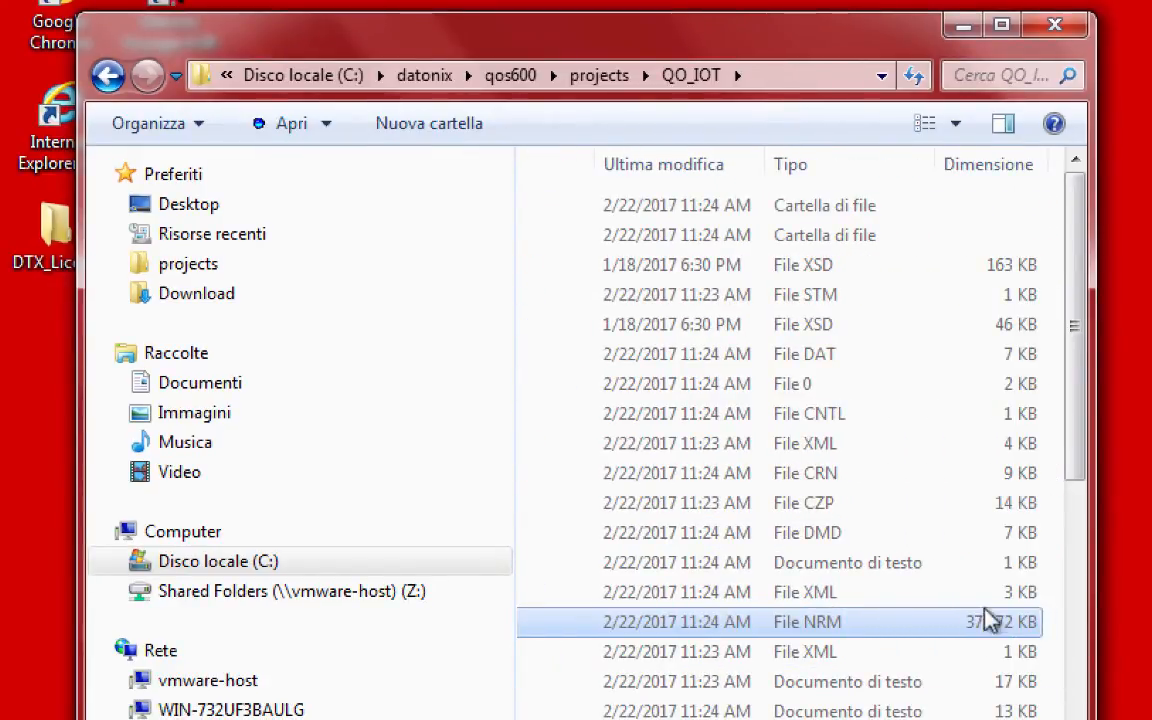
scroll(967, 694, "left", 3)
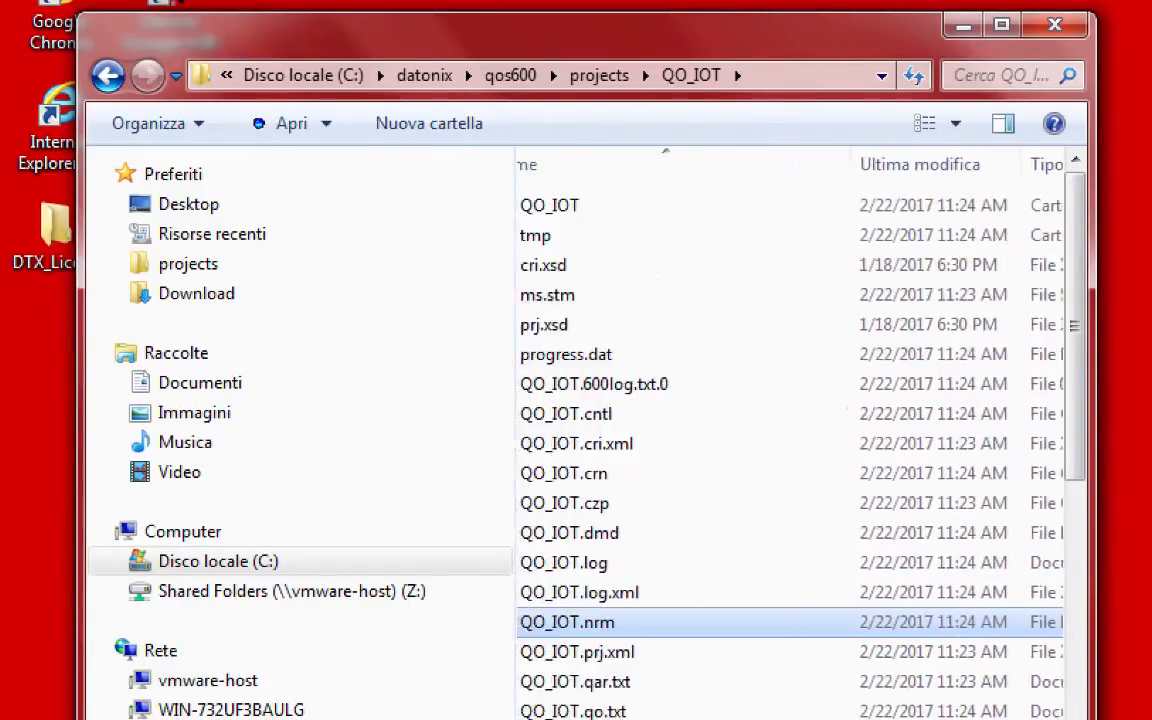
Go to the IOT data folder under projects\dati and check the size of the source file IOT.csv.
left_click(590, 76)
double_click(578, 210)
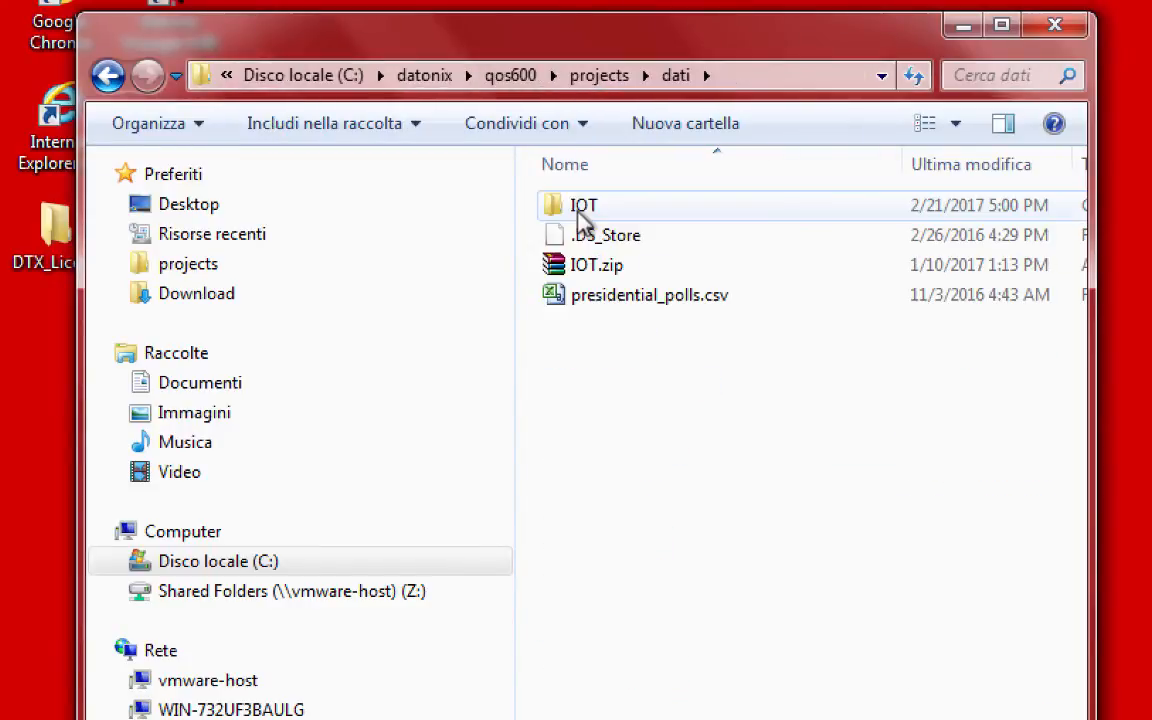
double_click(583, 210)
left_click(599, 208)
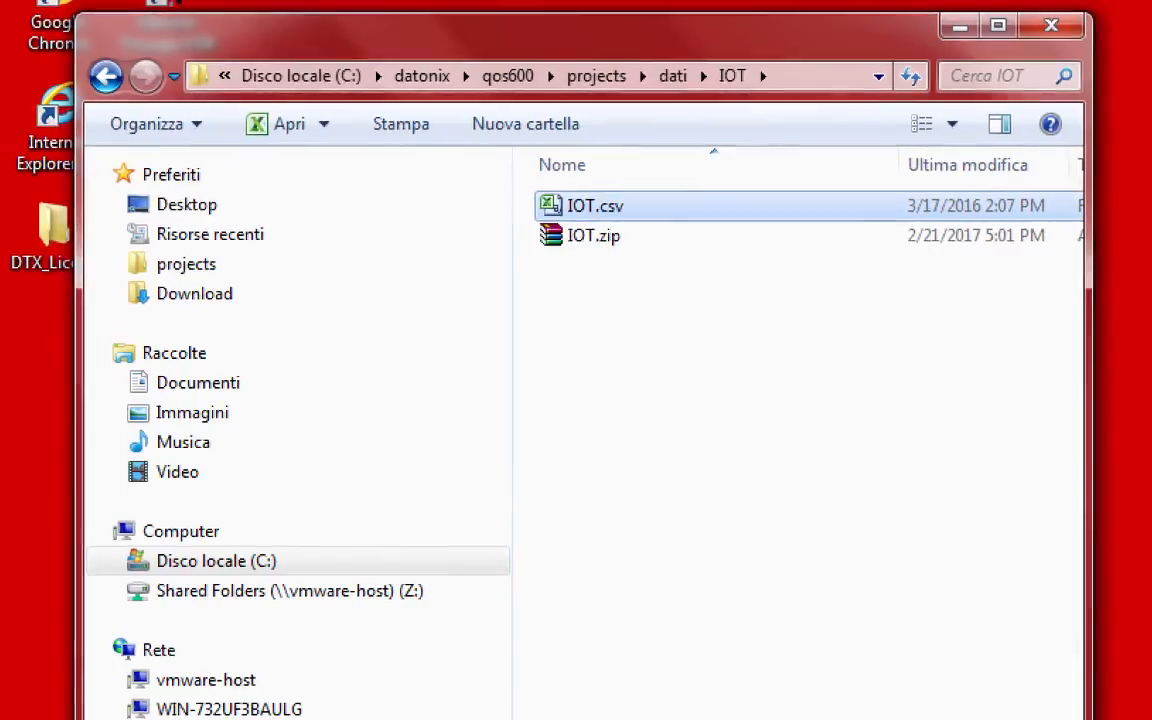
left_click_drag(586, 702, 744, 702)
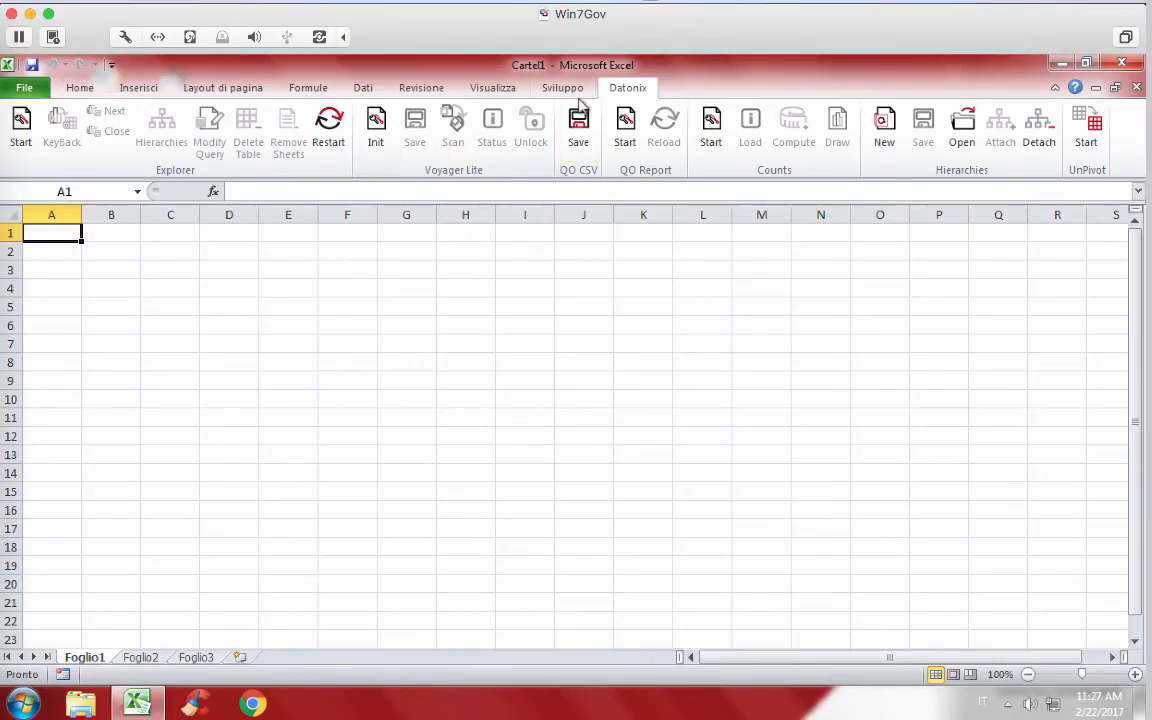
In Excel, add QO_IOT.dtx from the project's QO_IOT subfolder as user DSN QO_IOT and create a pivot table from it.
left_click(21, 130)
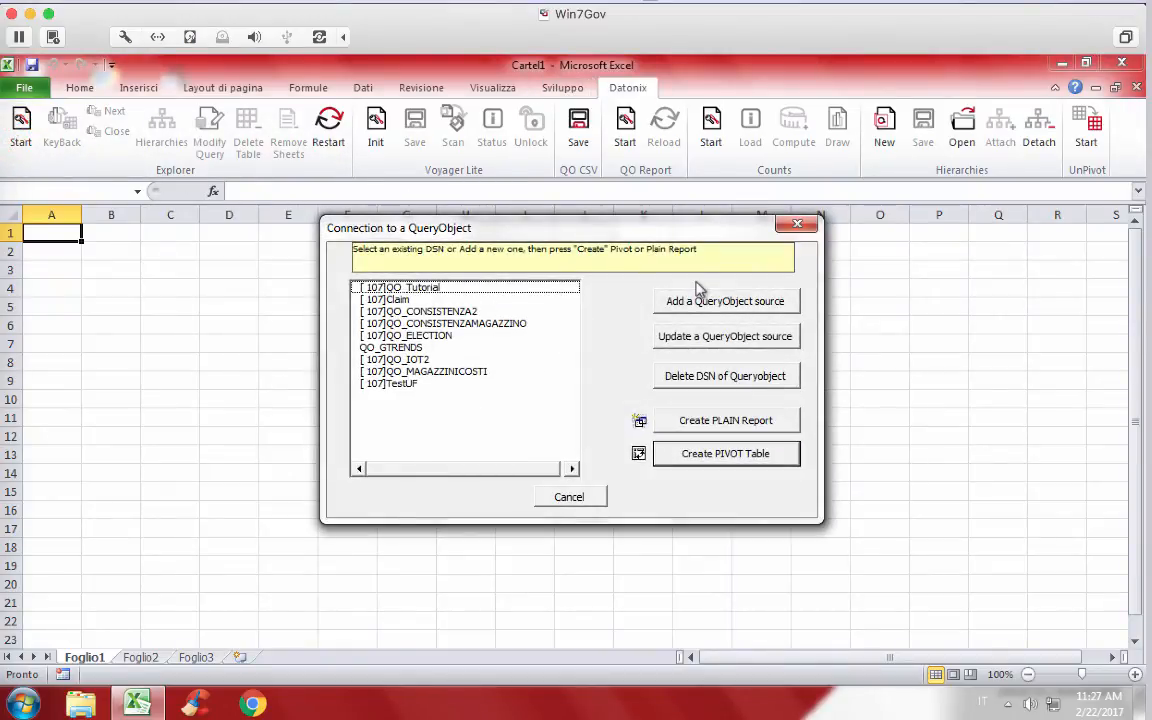
left_click(722, 305)
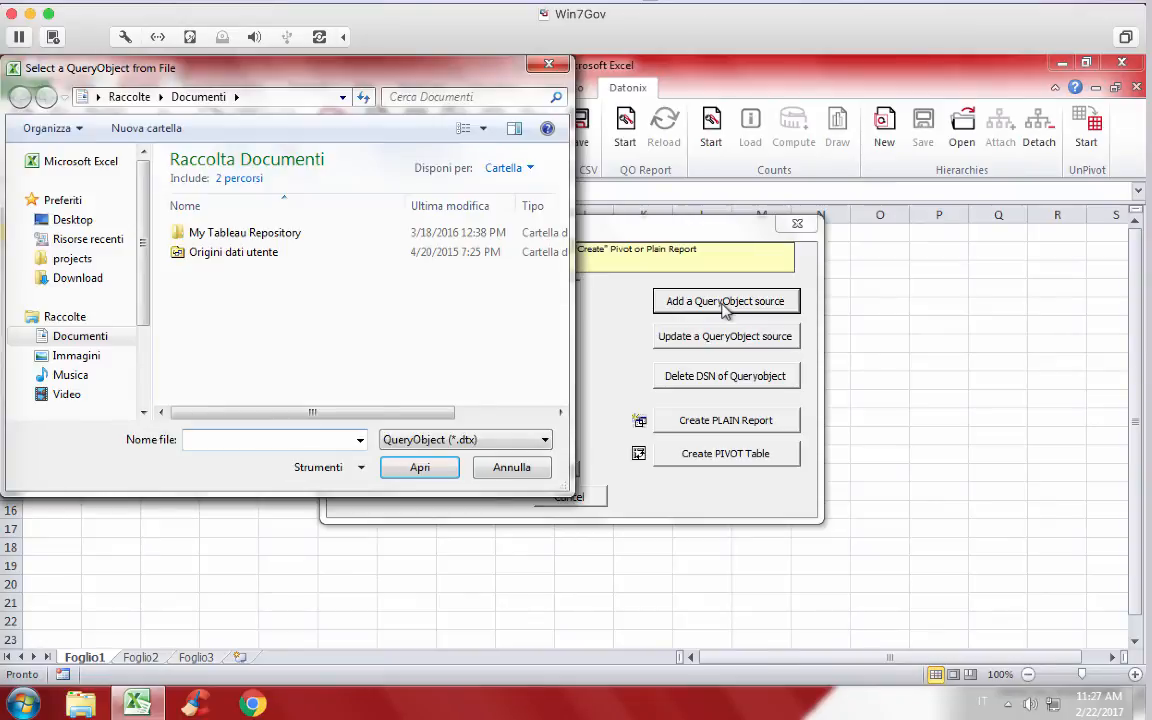
left_click(95, 263)
double_click(205, 200)
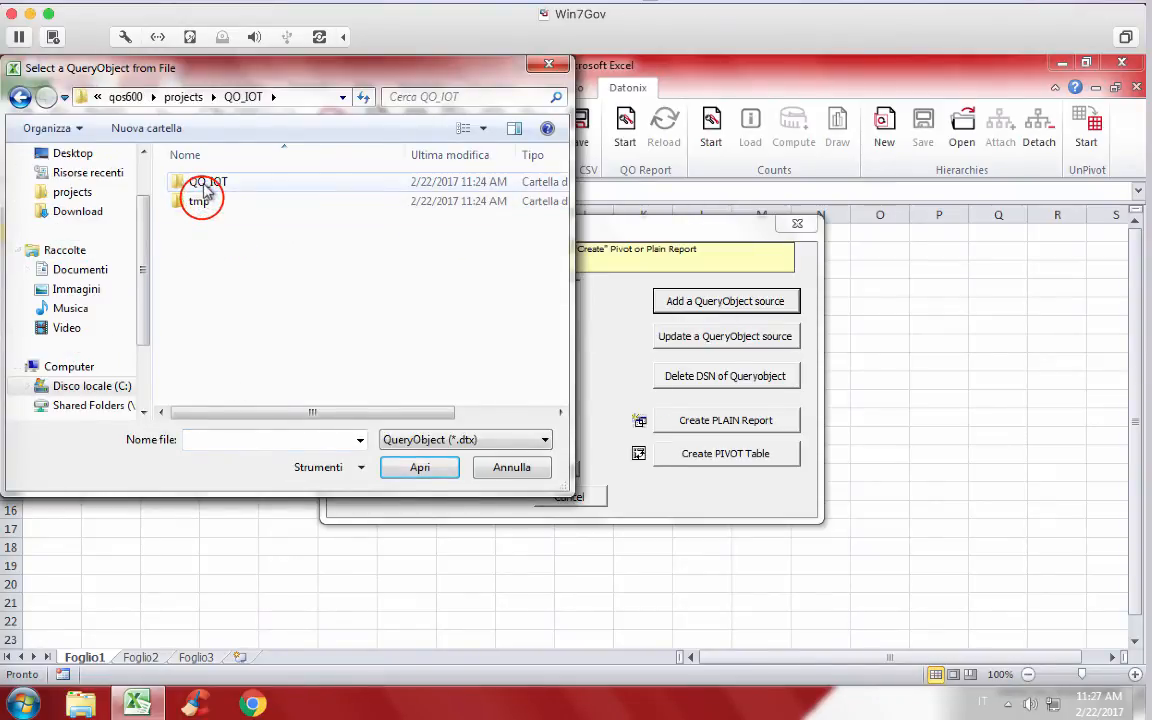
left_click(203, 184)
double_click(203, 184)
left_click(207, 221)
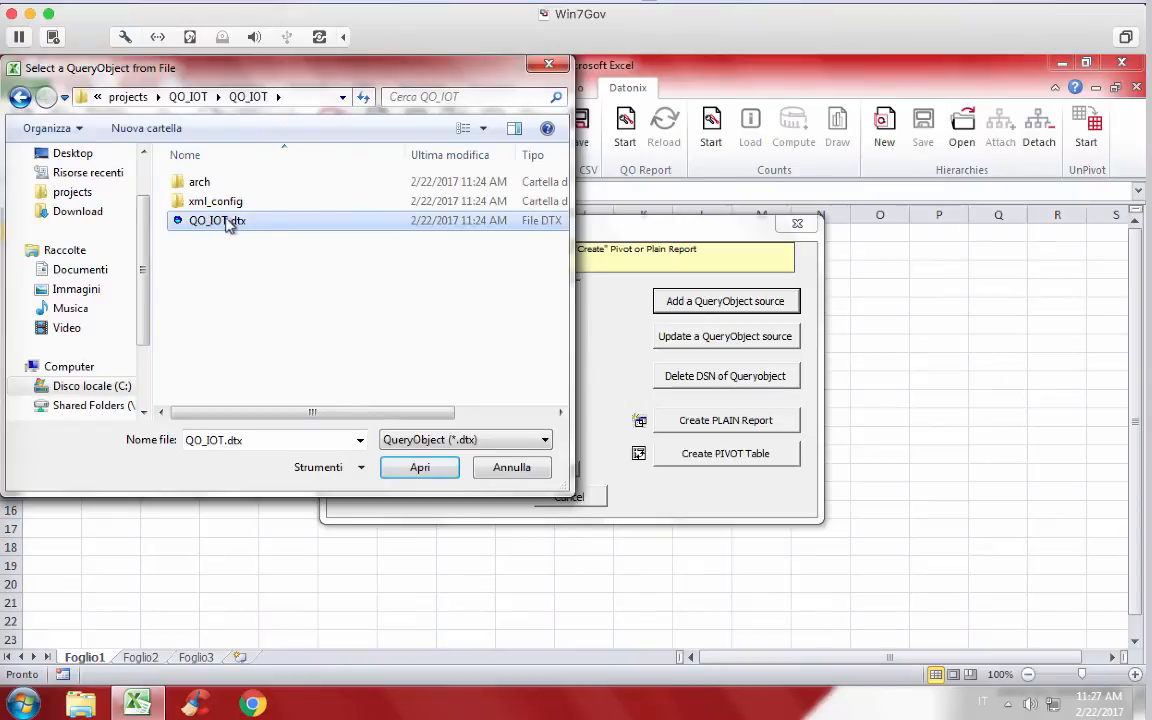
left_click(406, 466)
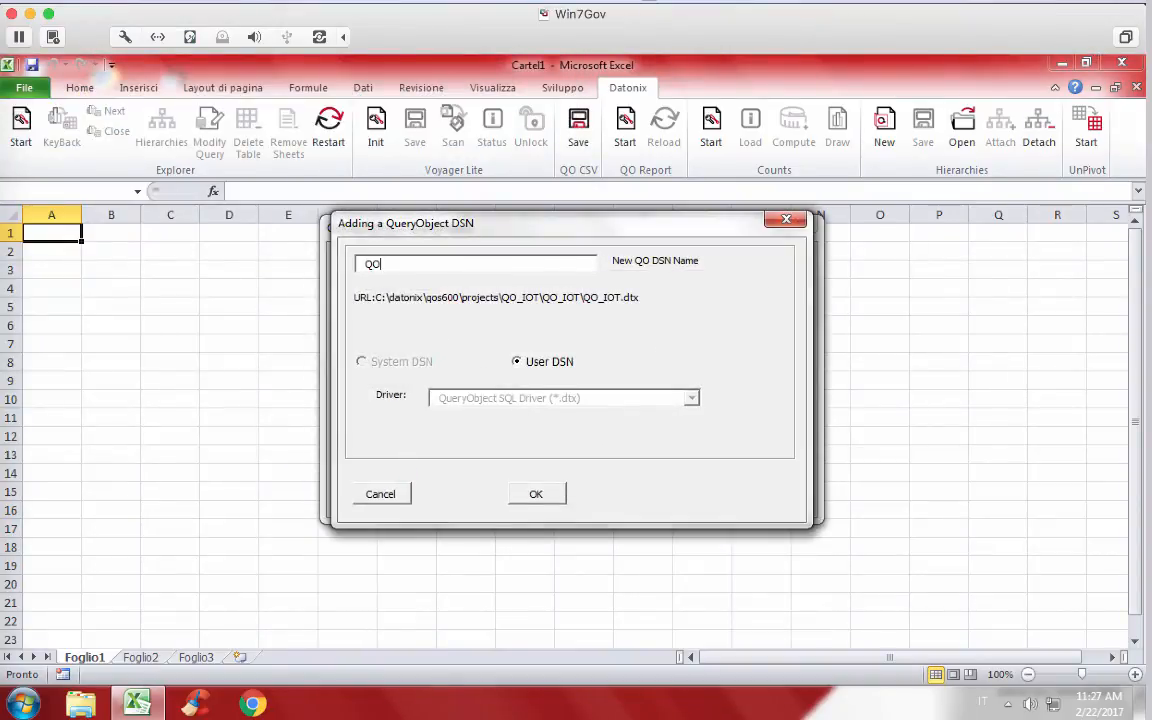
left_click(530, 494)
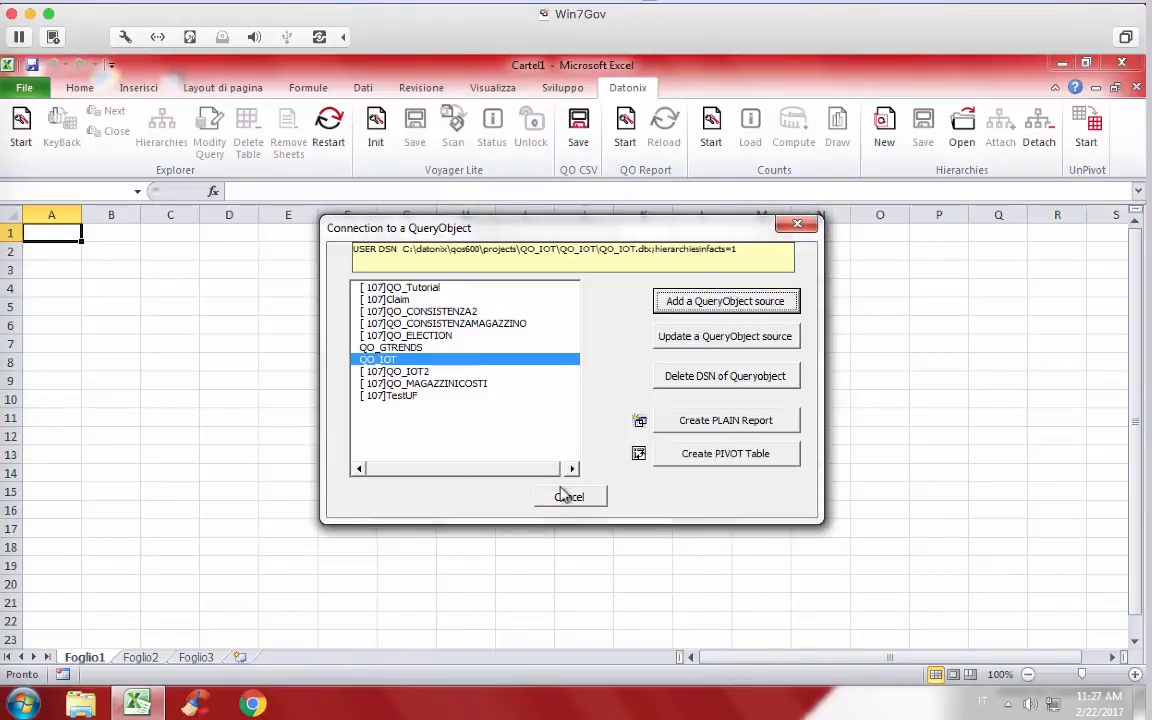
left_click(703, 460)
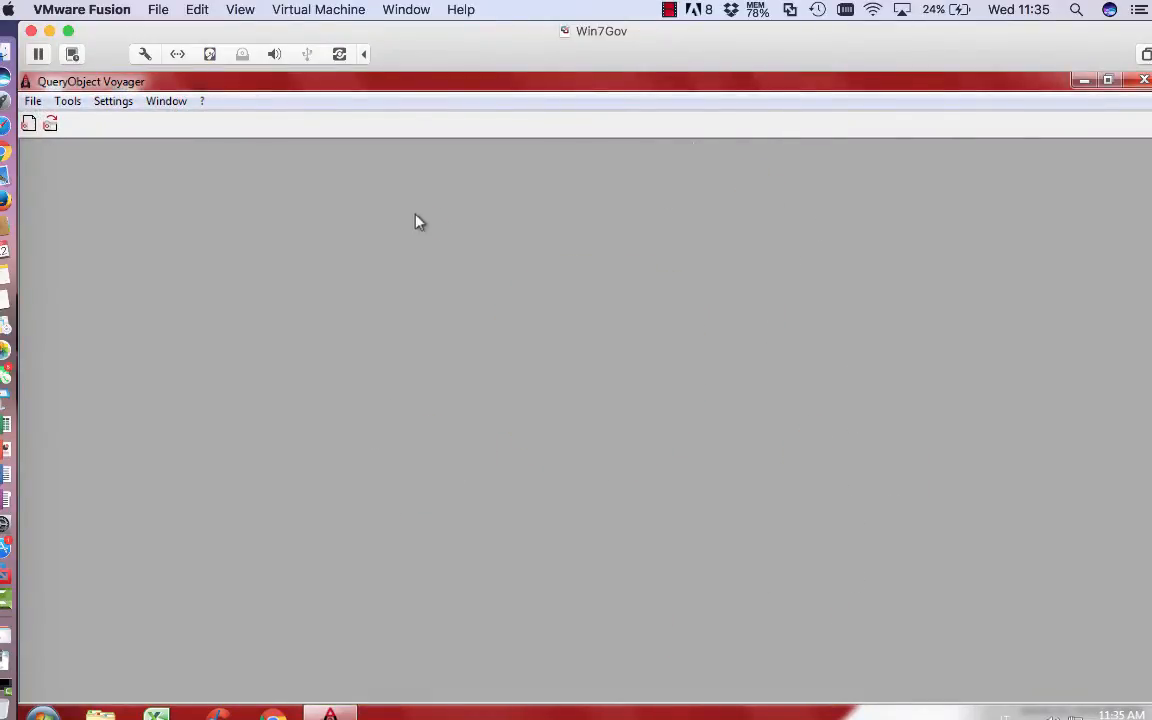
In QueryObject Voyager, log in to the local connection with the account password and open the remote project QO_IOT.
left_click(48, 124)
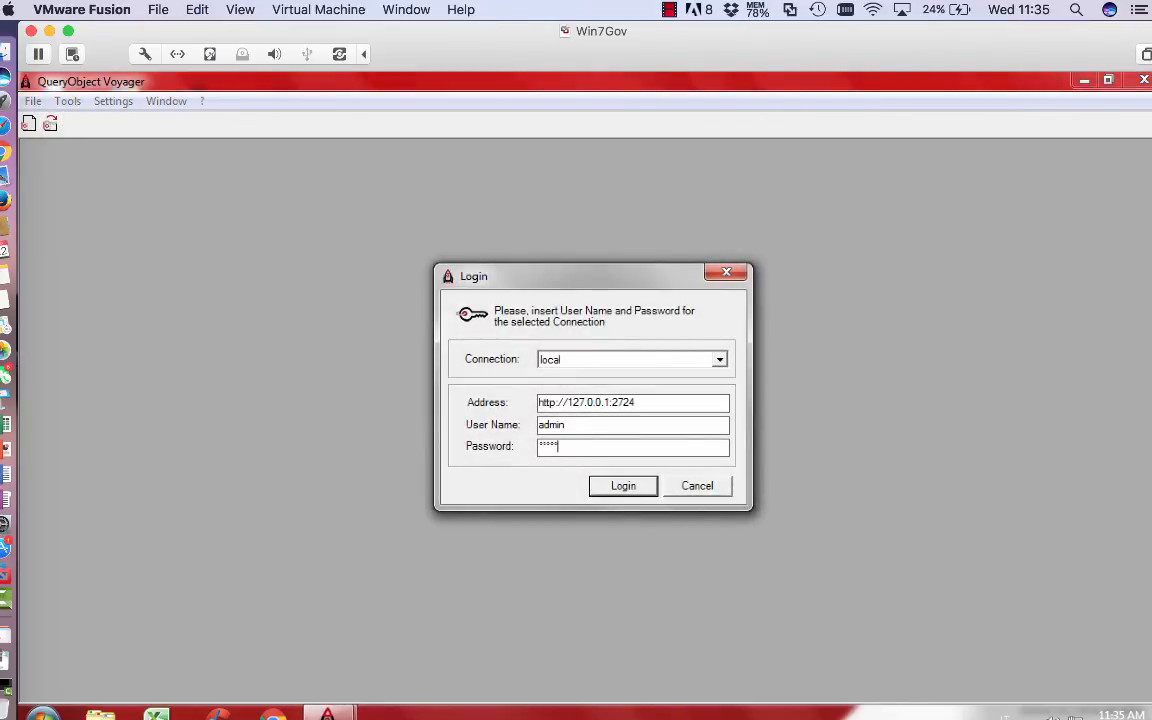
key("Return")
left_click(397, 290)
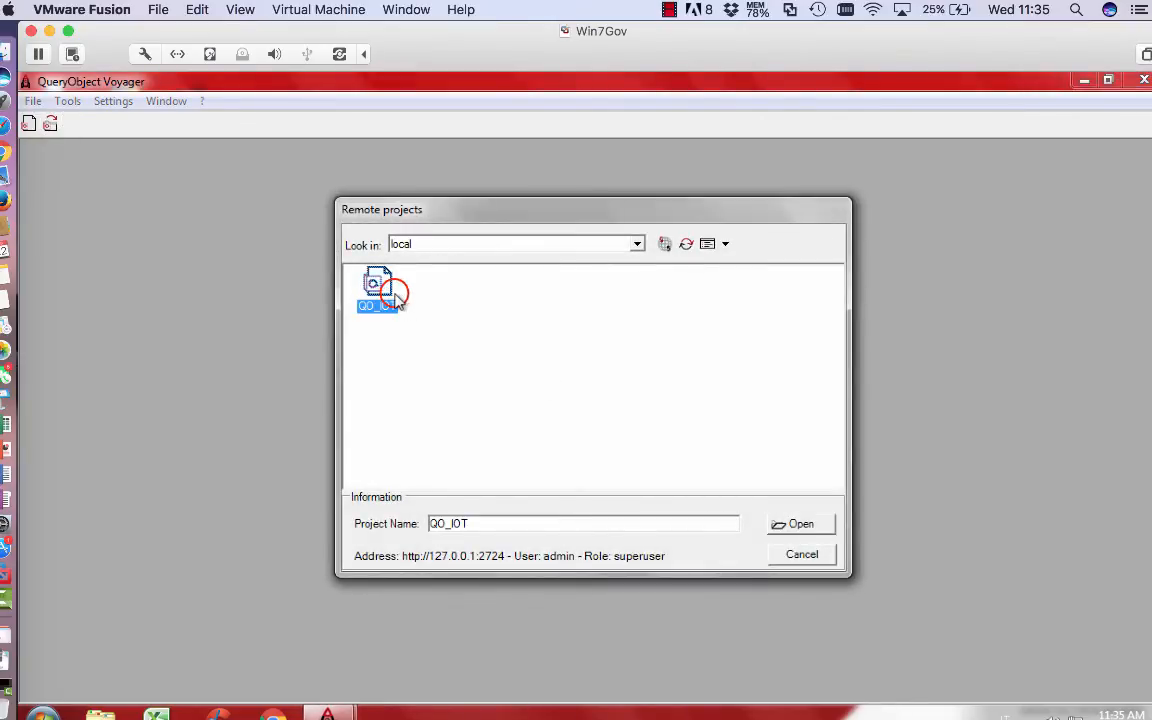
double_click(397, 290)
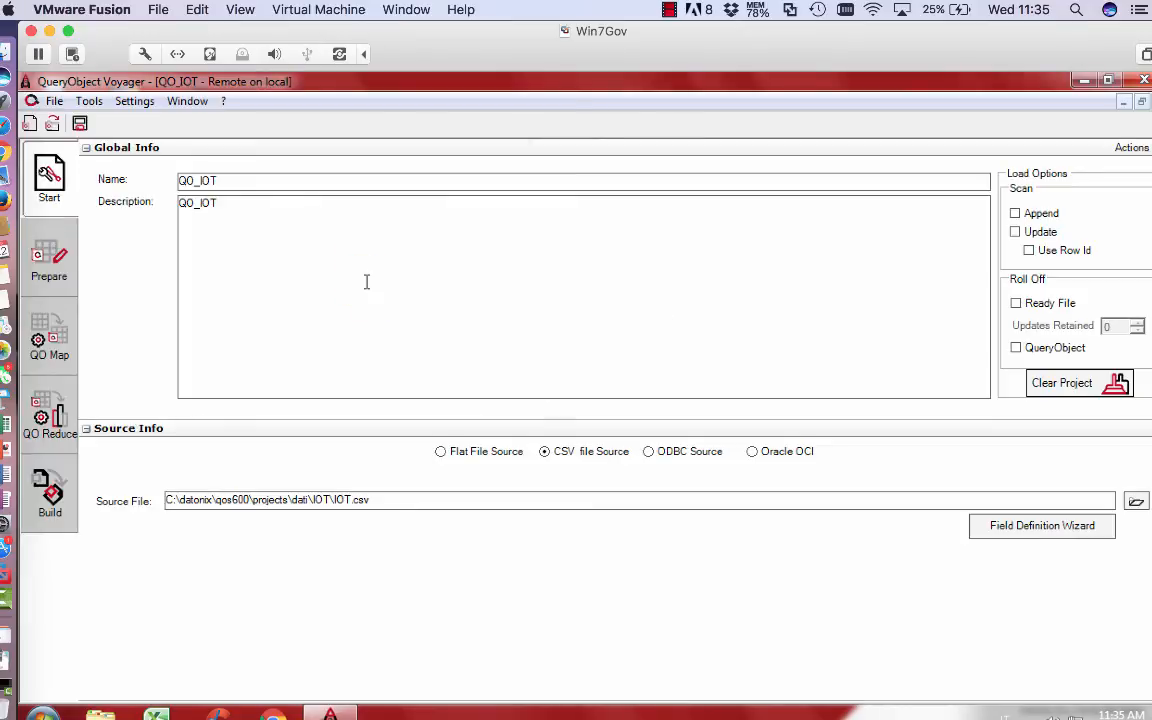
Set the derived MM field's left trim to 3 and right trim to 5 on EventDate.
left_click(49, 258)
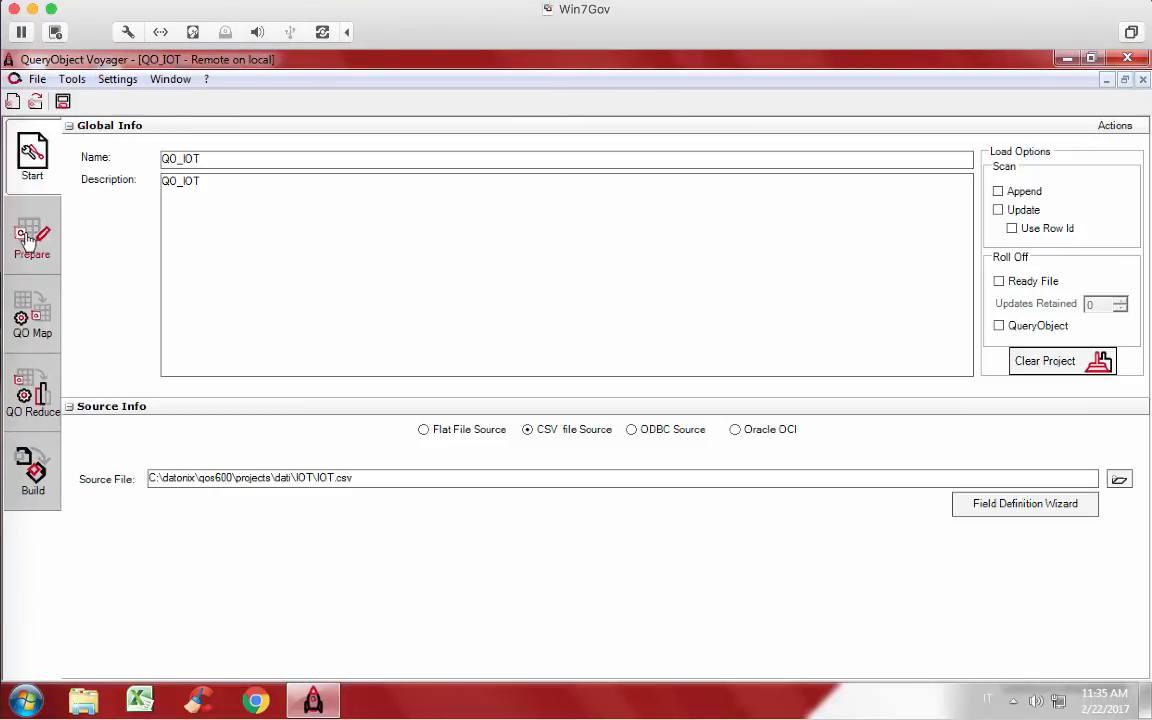
left_click(32, 240)
left_click(135, 355)
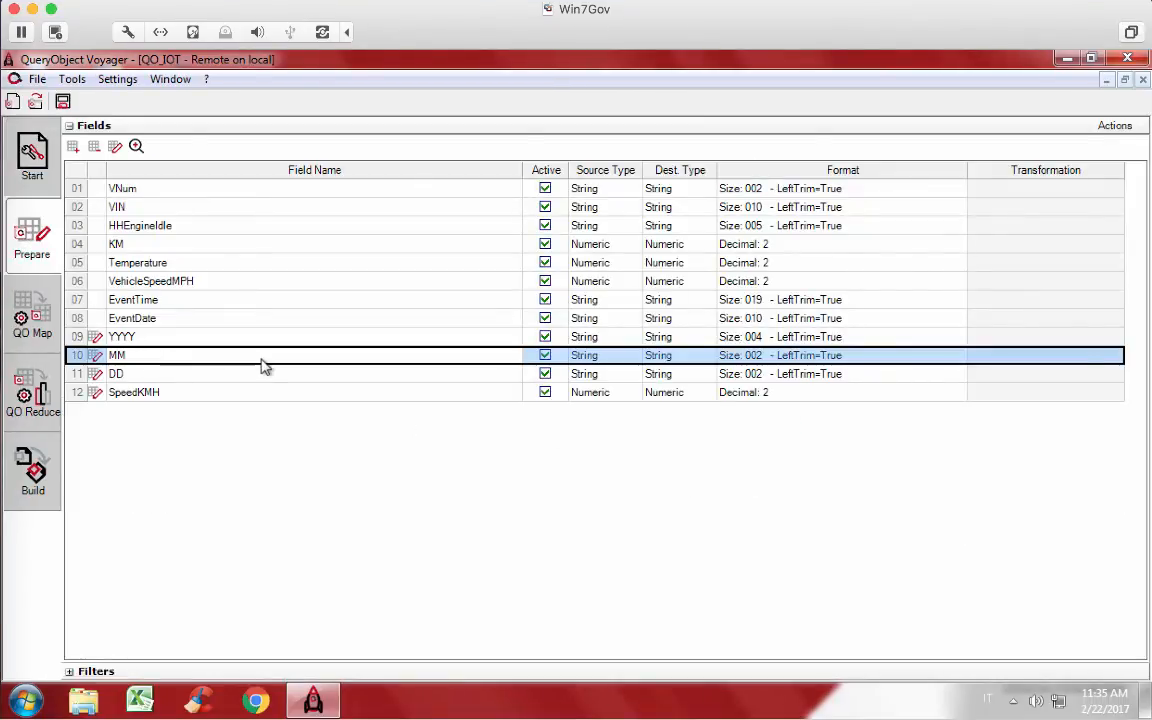
left_click(97, 355)
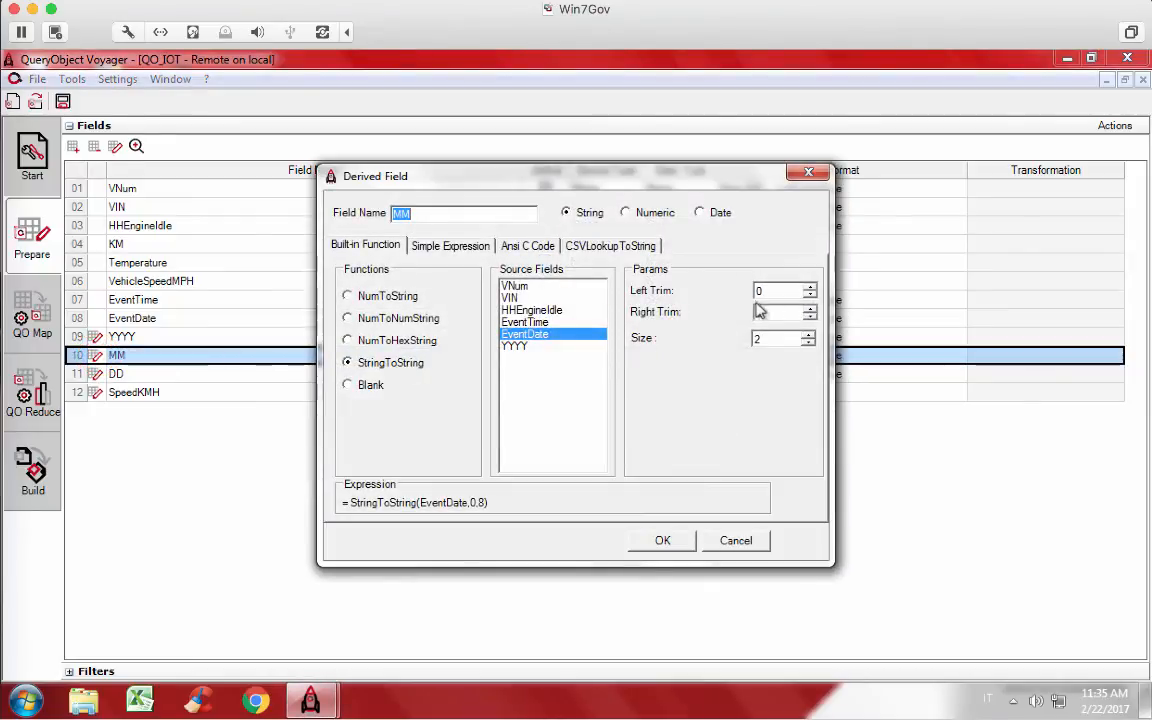
left_click(810, 286)
left_click(810, 286)
left_click(810, 286)
left_click(810, 317)
left_click(810, 317)
left_click(810, 317)
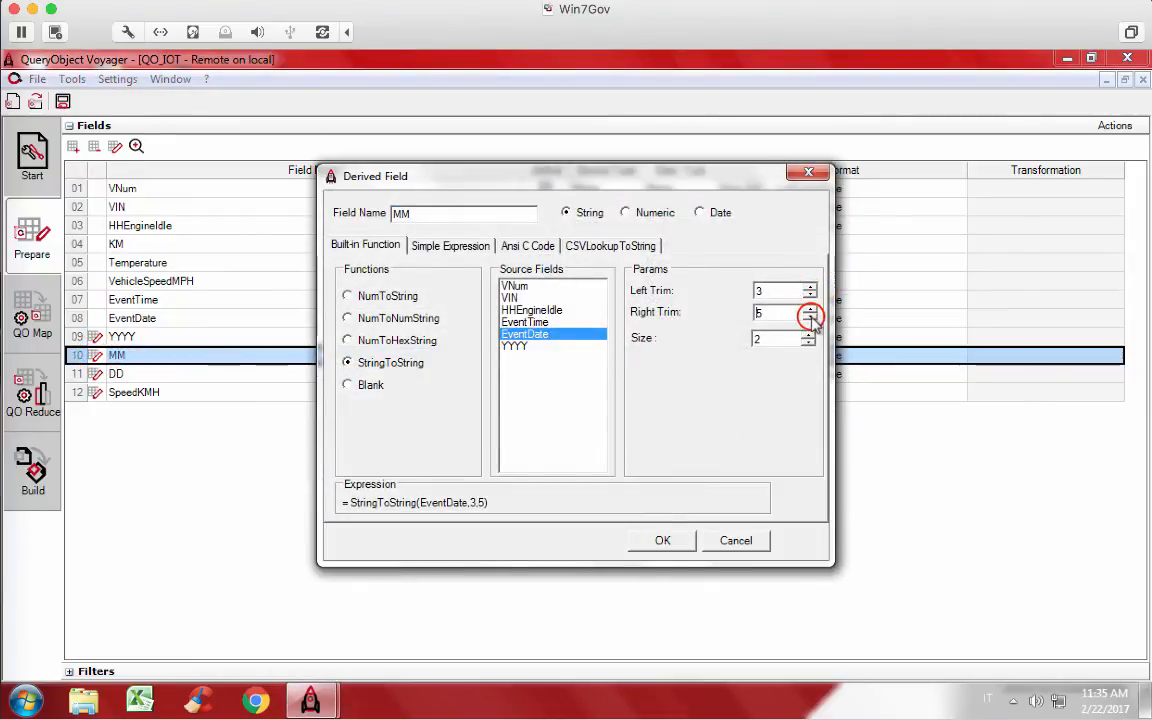
left_click(663, 540)
Set the derived DD field's left trim to 0 and right trim to 8 on EventDate.
left_click(95, 375)
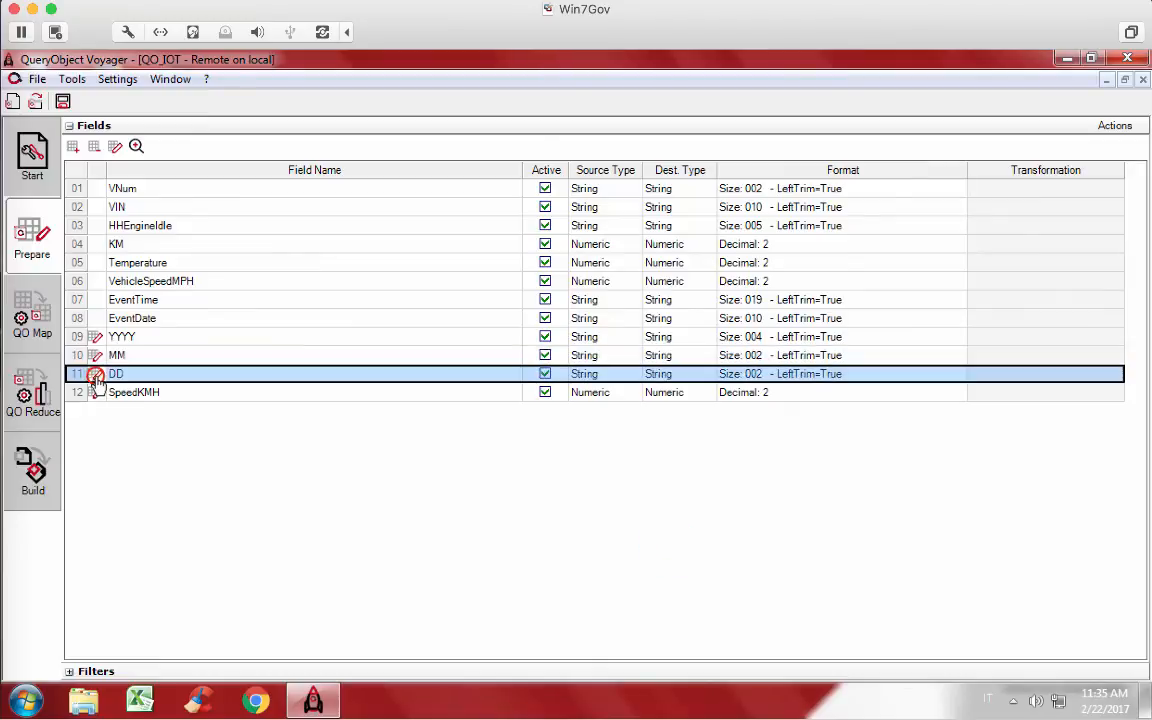
left_click(810, 294)
left_click(810, 294)
left_click(810, 294)
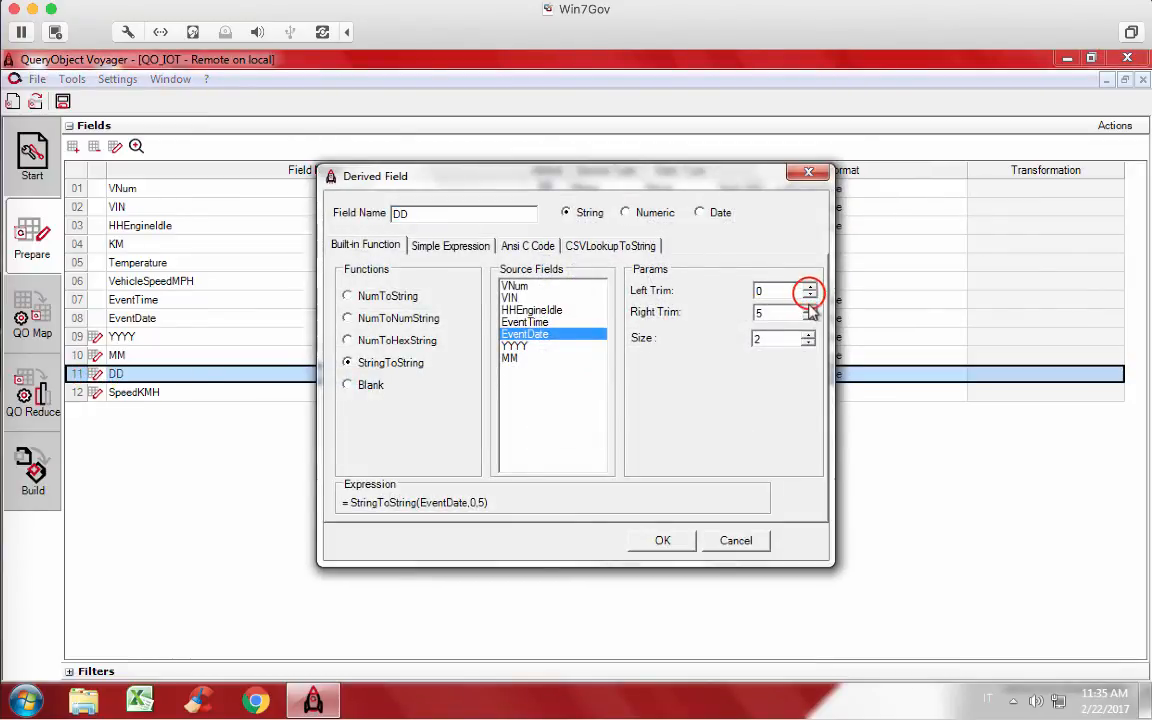
left_click(810, 308)
left_click(810, 308)
left_click(810, 308)
left_click(663, 540)
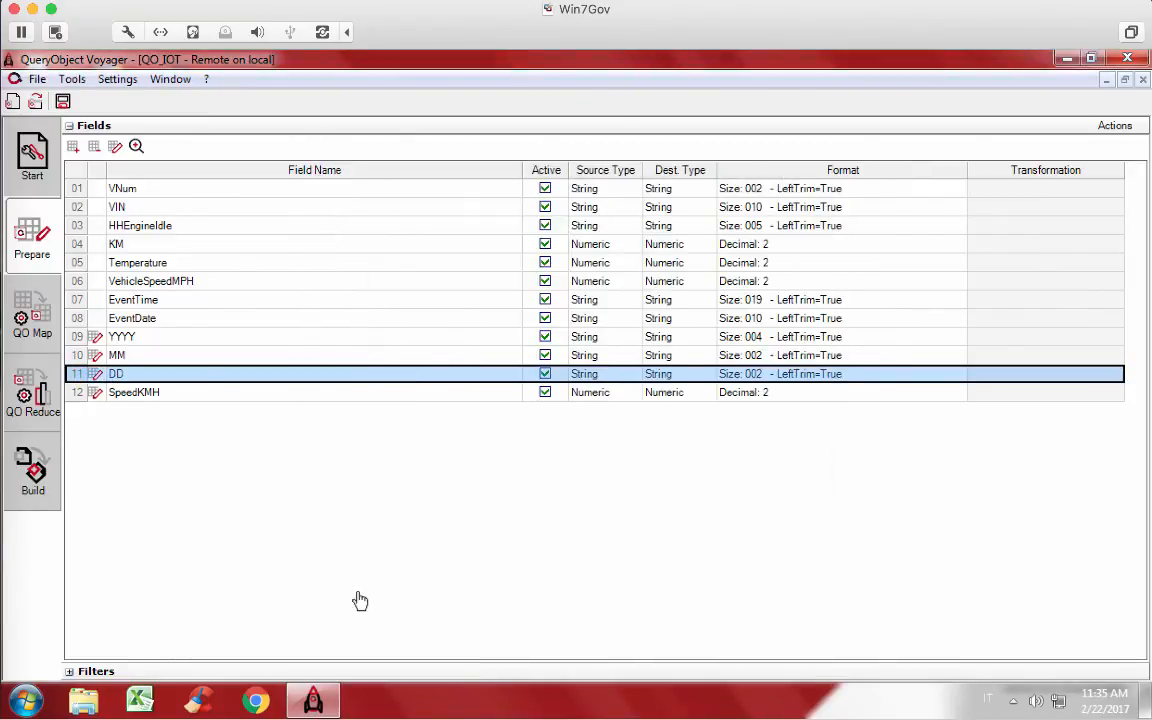
Save the project, generate and build QO_IOT again, and refresh the job status in the remote monitoring.
left_click(33, 470)
left_click(985, 230)
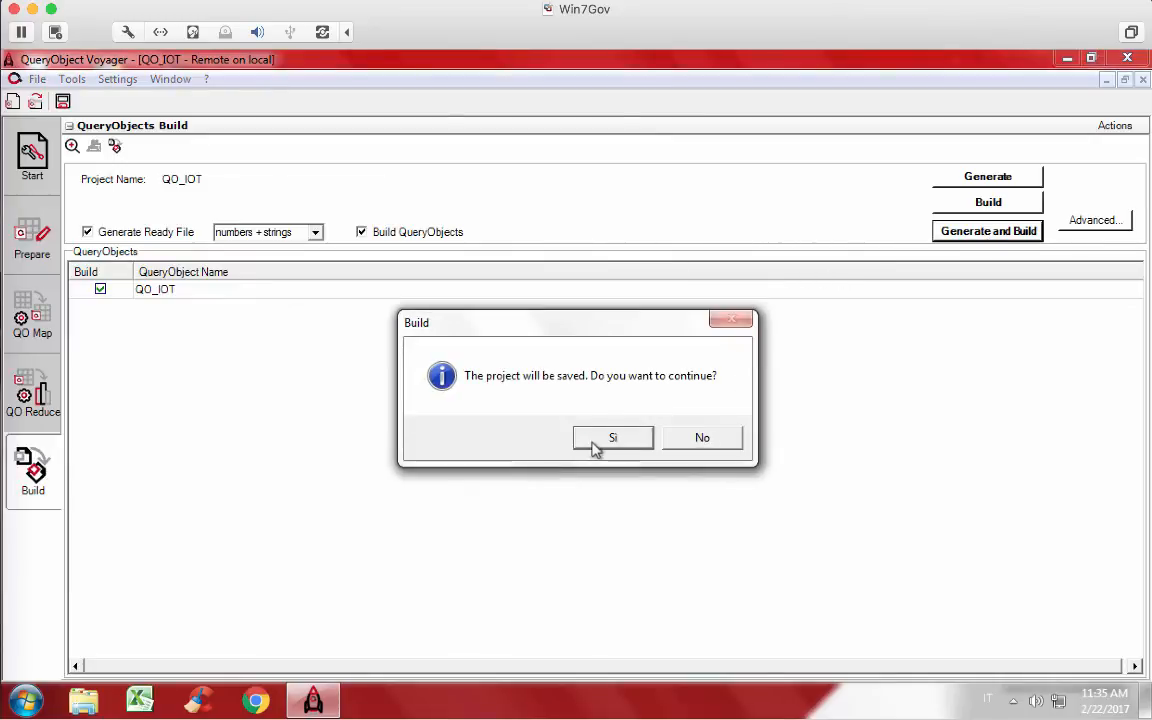
left_click(612, 438)
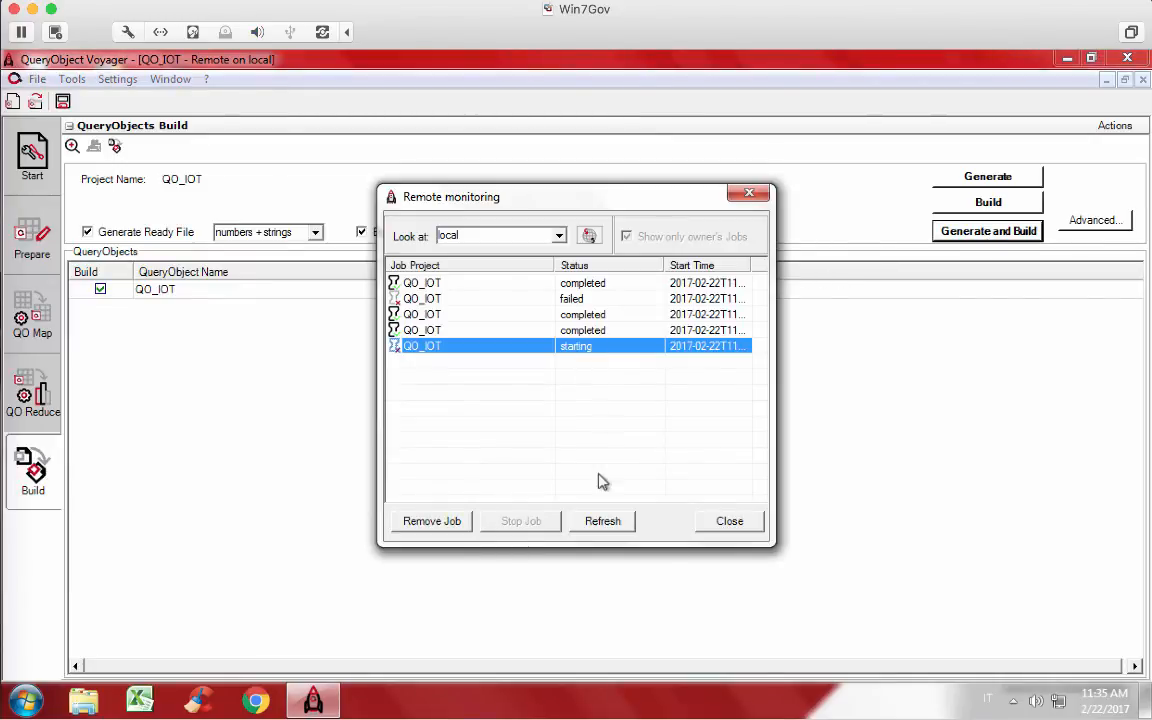
left_click(605, 521)
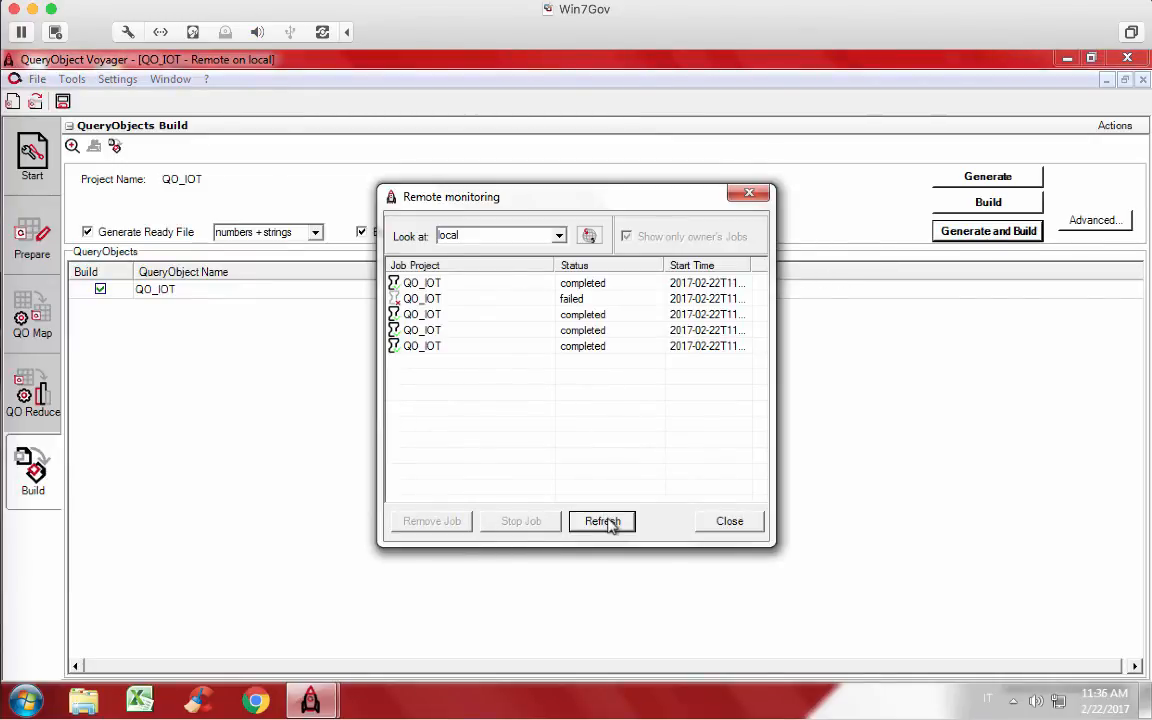
left_click(727, 521)
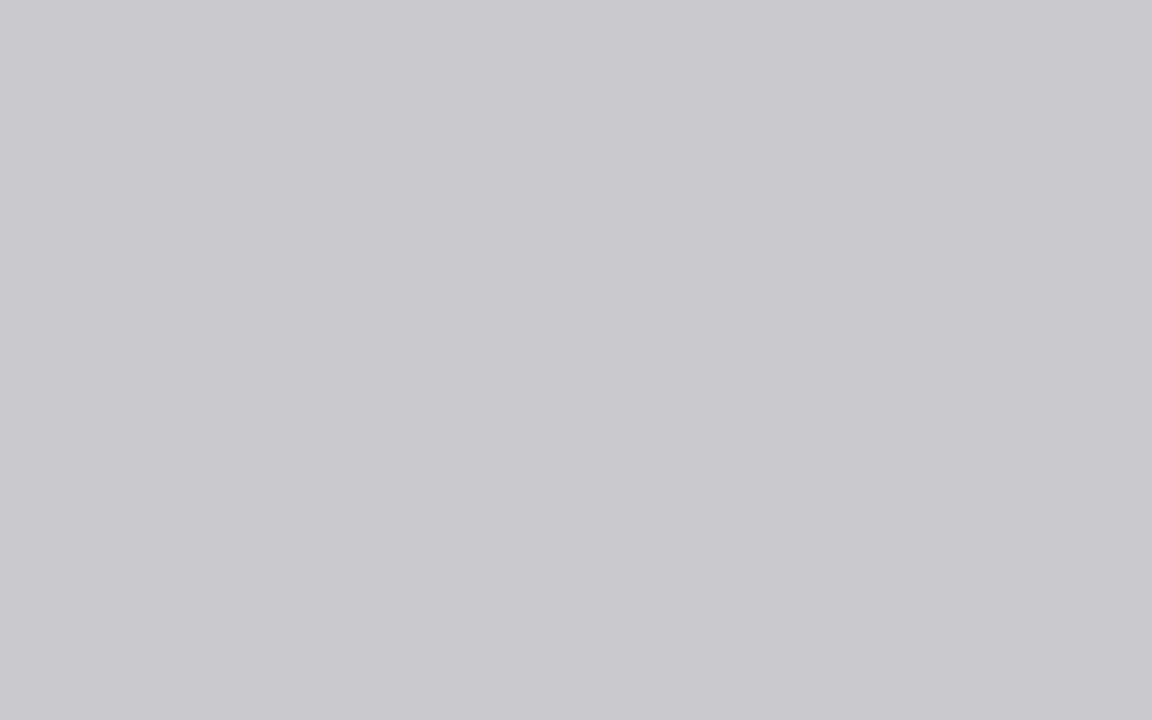